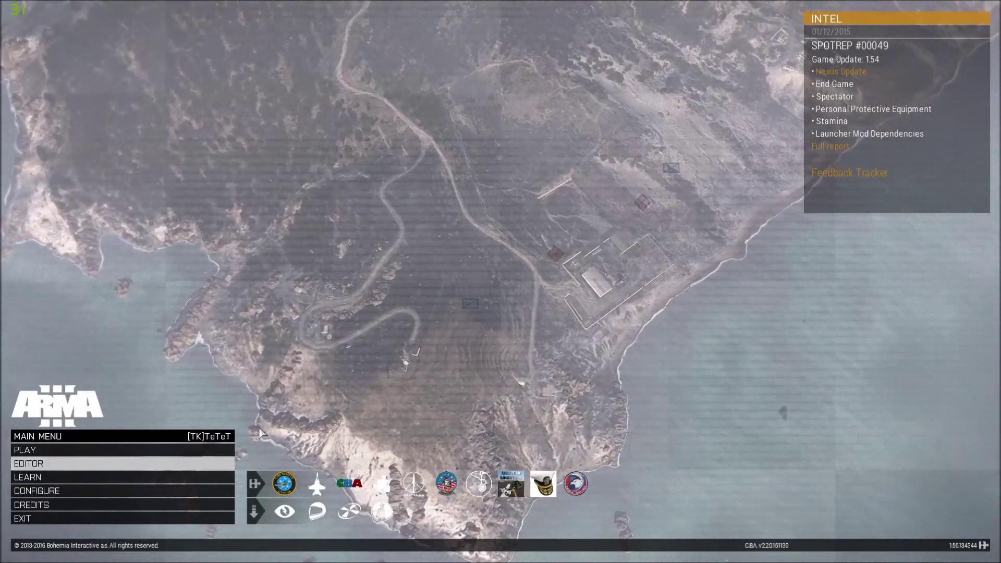
Choose Lake Chester from the map list and load it in the 3D editor
{"action": "left_click", "coordinate": [226, 465]}
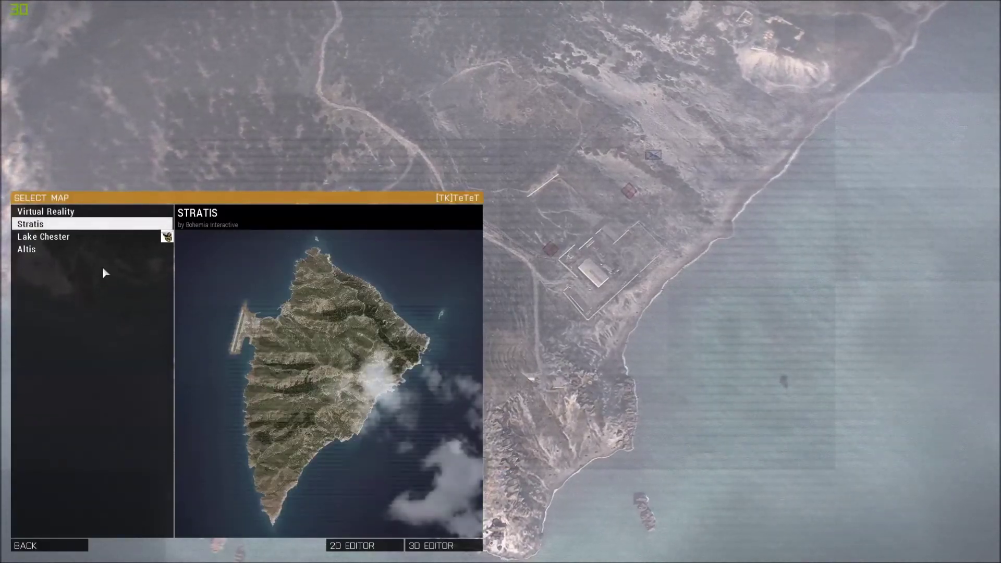
{"action": "left_click", "coordinate": [85, 235]}
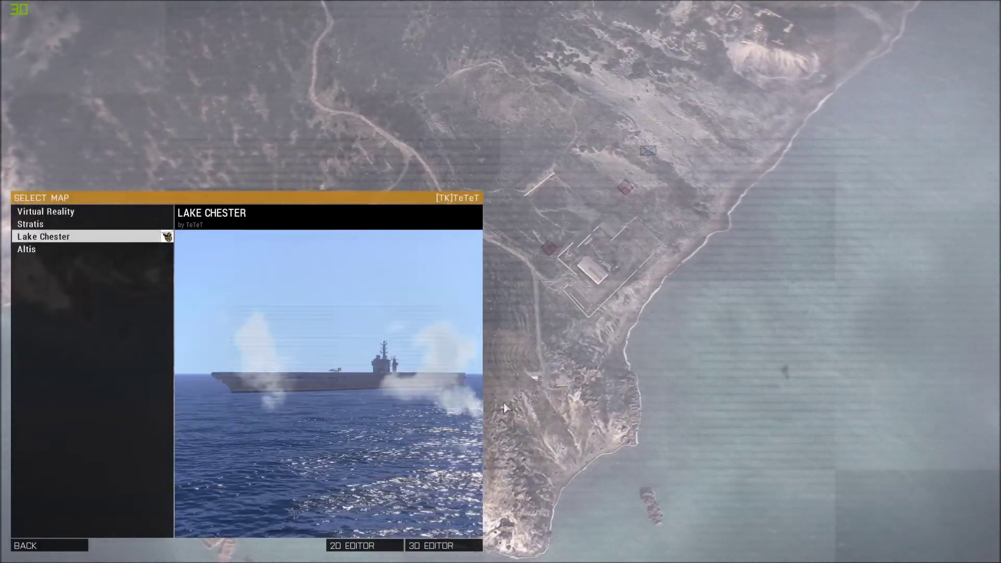
{"action": "left_click", "coordinate": [451, 543]}
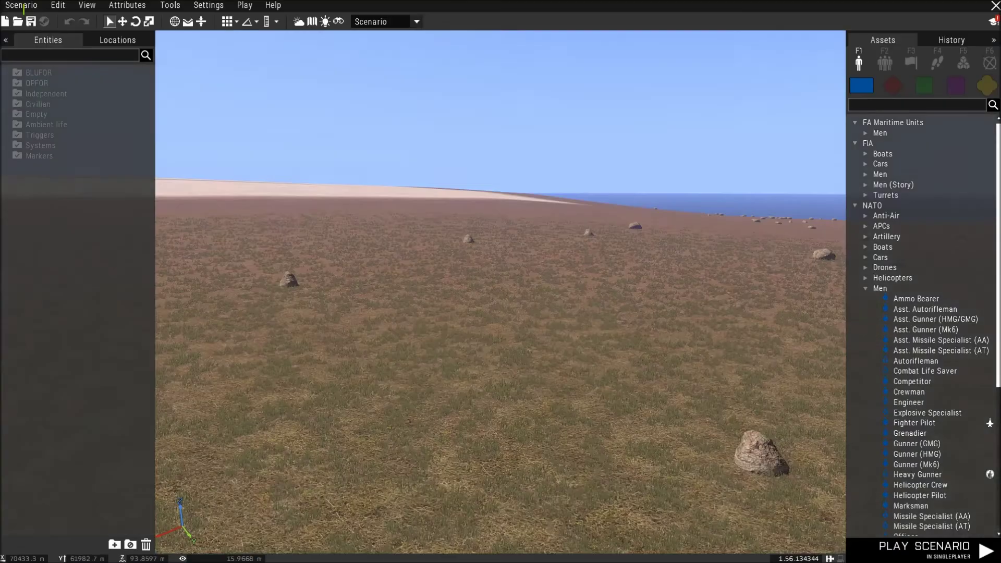
Swing the editor camera from the island out over open ocean and list the NATO Boats assets
{"action": "scroll", "coordinate": [539, 424], "scroll_direction": "down", "scroll_amount": 10}
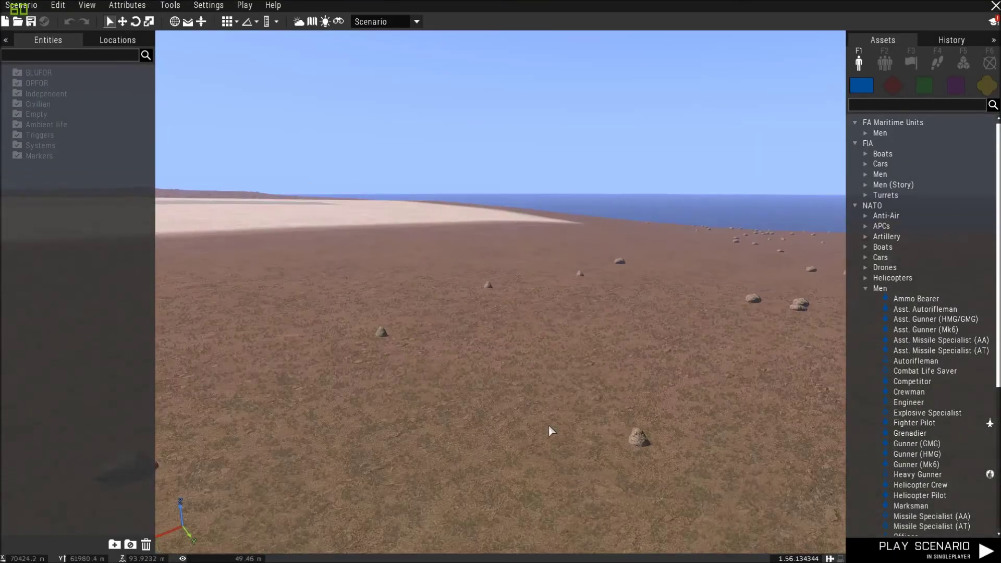
{"action": "scroll", "coordinate": [537, 426], "scroll_direction": "down", "scroll_amount": 5}
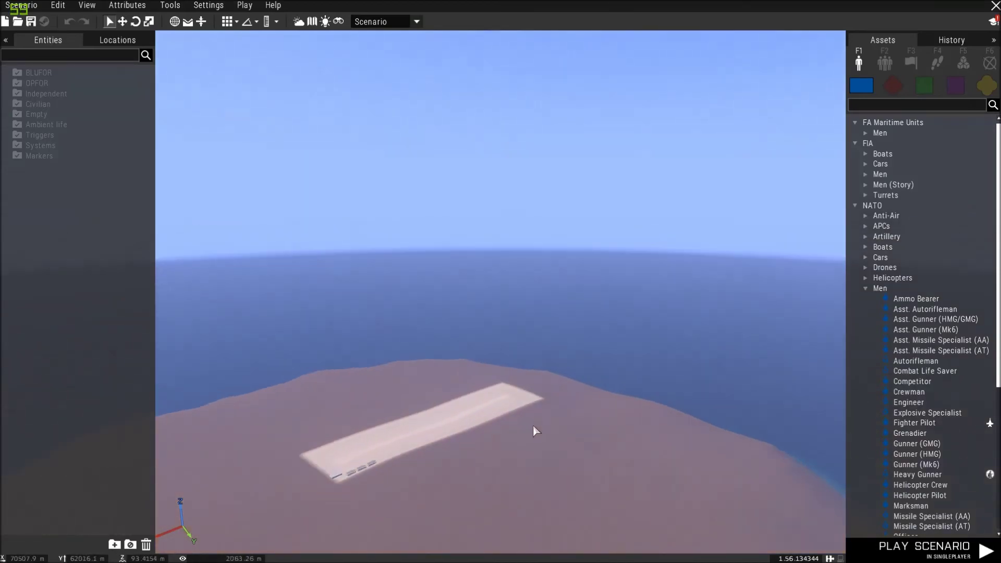
{"action": "right_click_drag", "start_coordinate": [549, 444], "coordinate": [311, 490]}
{"action": "scroll", "coordinate": [459, 443], "scroll_direction": "up", "scroll_amount": 5}
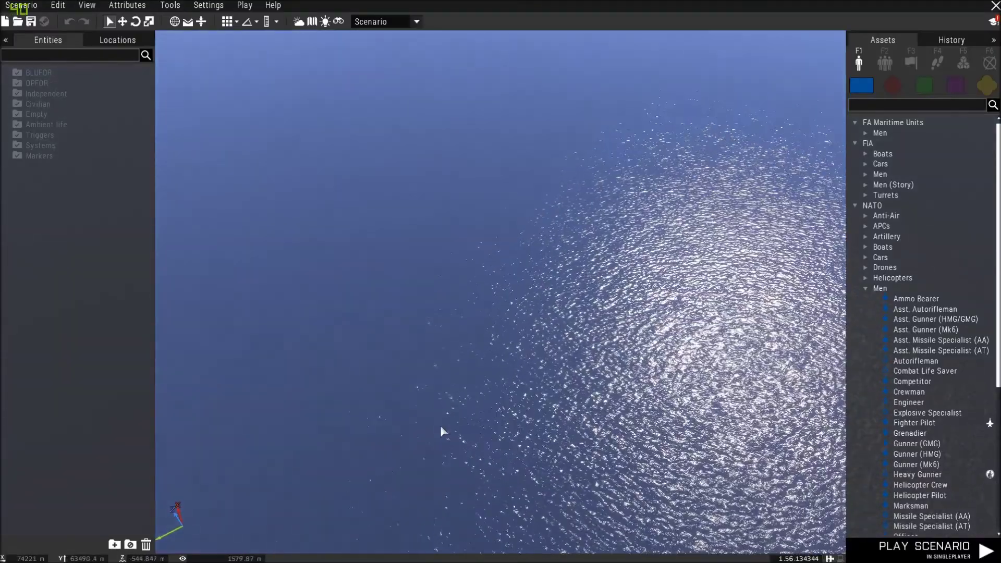
{"action": "right_click_drag", "start_coordinate": [436, 416], "coordinate": [489, 362]}
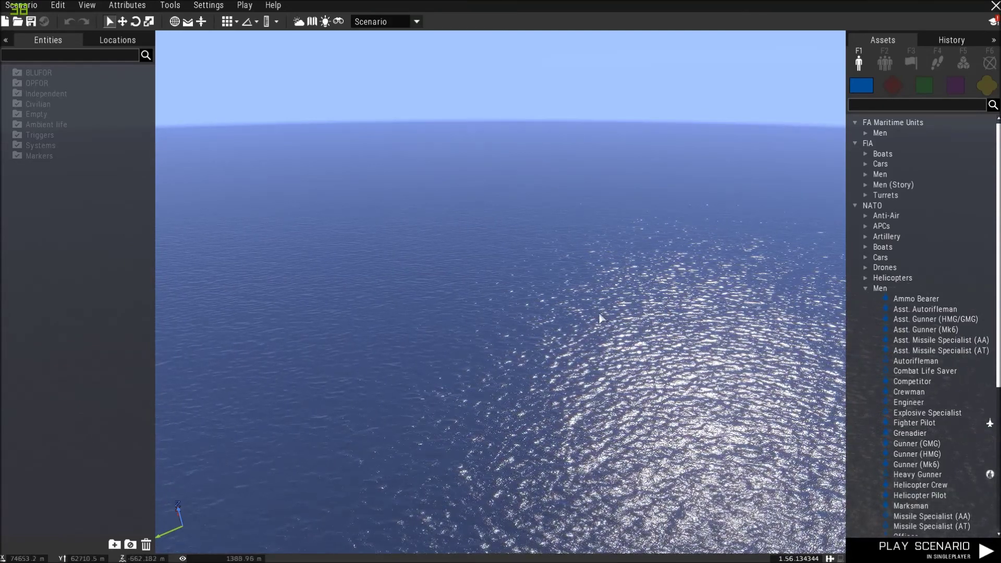
{"action": "right_click_drag", "start_coordinate": [599, 318], "coordinate": [762, 293]}
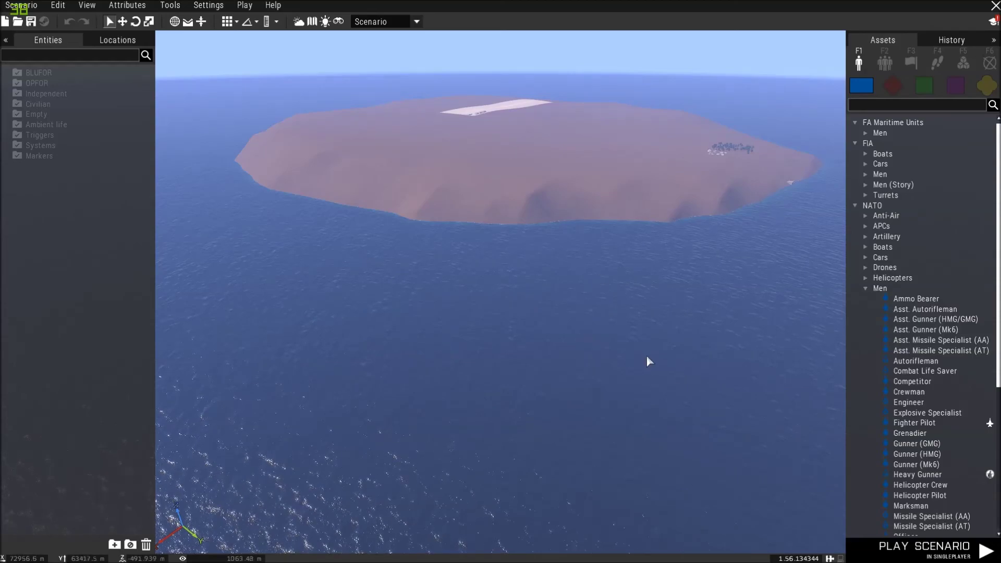
{"action": "right_click_drag", "start_coordinate": [647, 357], "coordinate": [785, 335]}
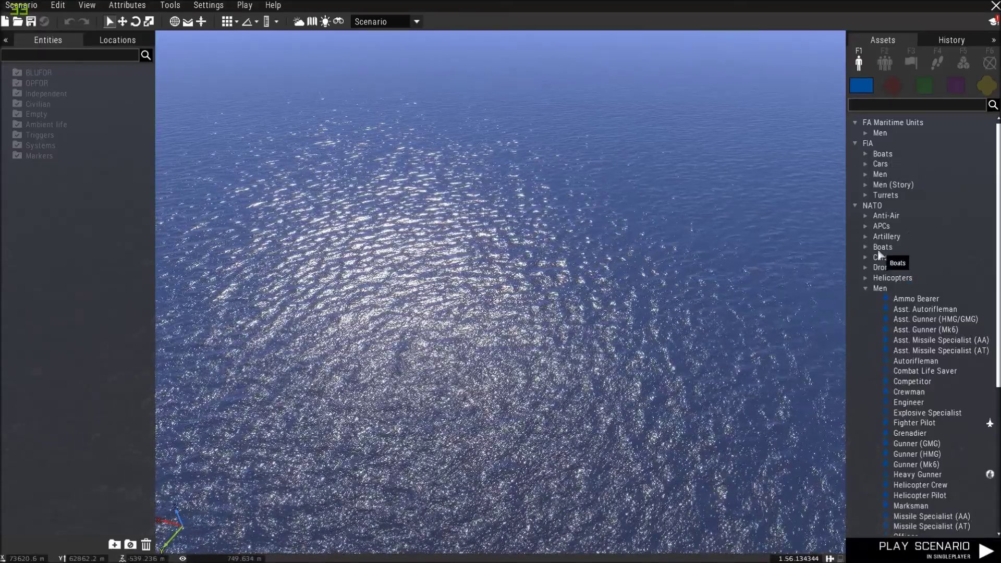
{"action": "left_click", "coordinate": [882, 247]}
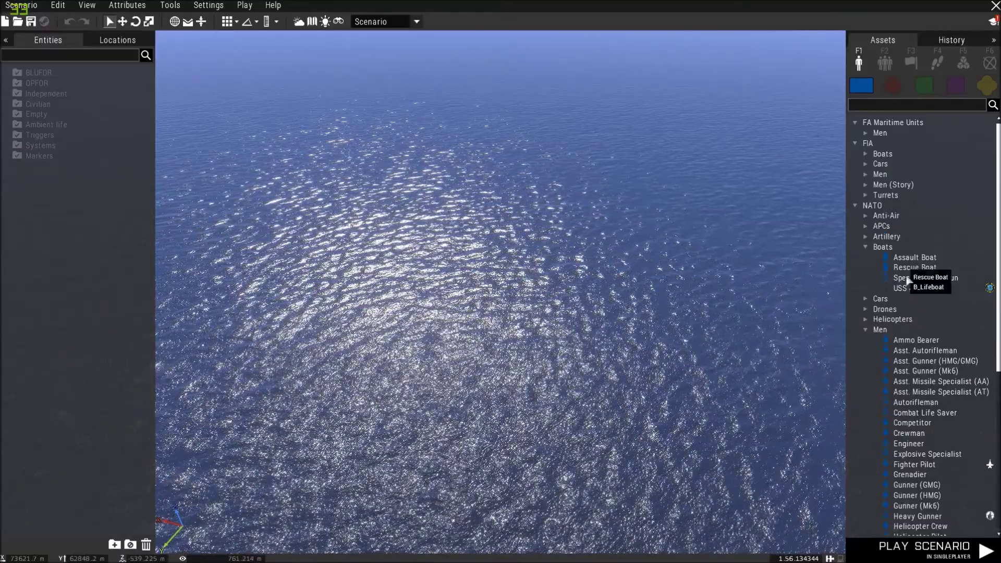
Pick USS Nimitz from the NATO Boats and double-click the ocean to place it
{"action": "scroll", "coordinate": [933, 346], "scroll_direction": "down", "scroll_amount": 8}
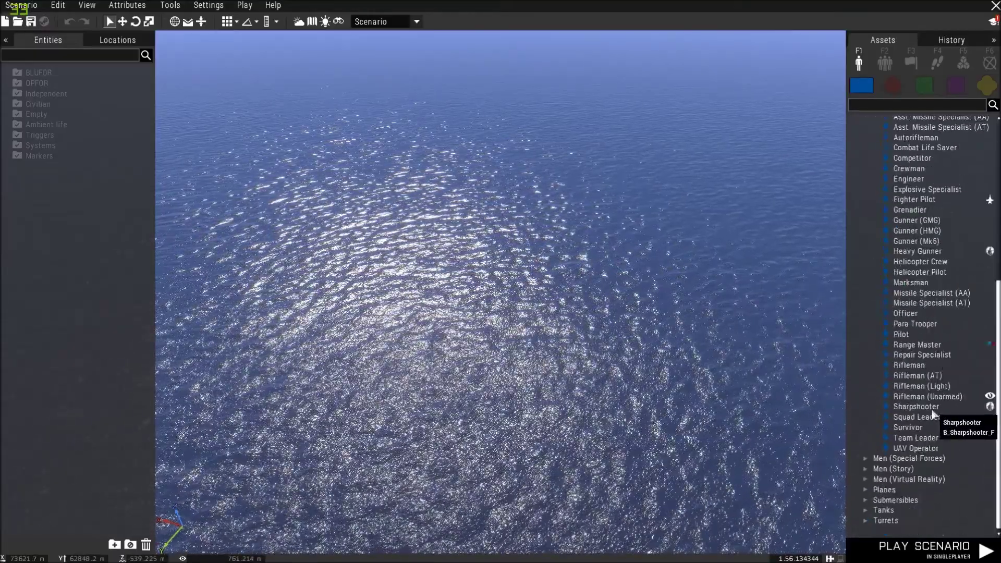
{"action": "scroll", "coordinate": [933, 413], "scroll_direction": "up", "scroll_amount": 8}
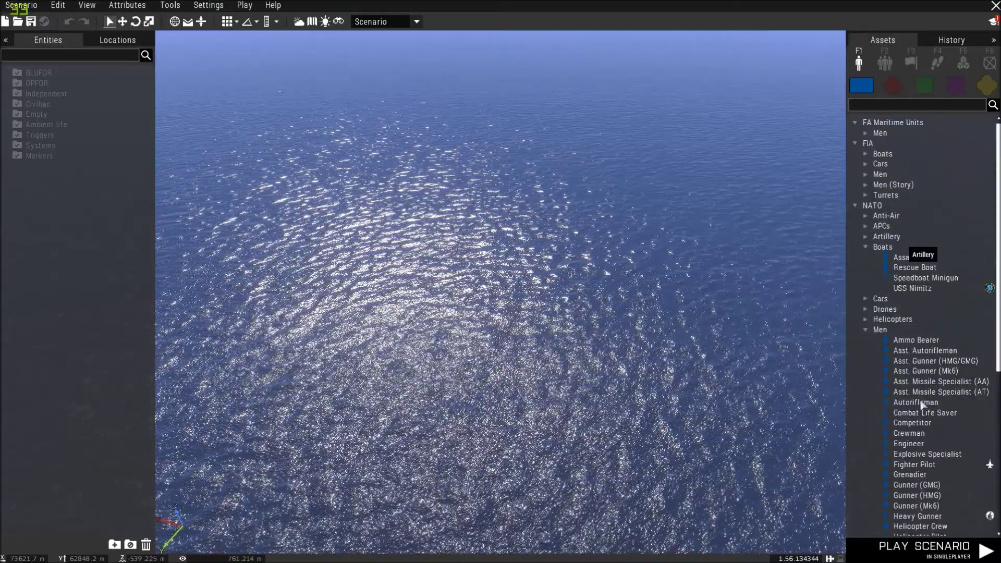
{"action": "scroll", "coordinate": [898, 363], "scroll_direction": "down", "scroll_amount": 8}
{"action": "scroll", "coordinate": [898, 367], "scroll_direction": "up", "scroll_amount": 8}
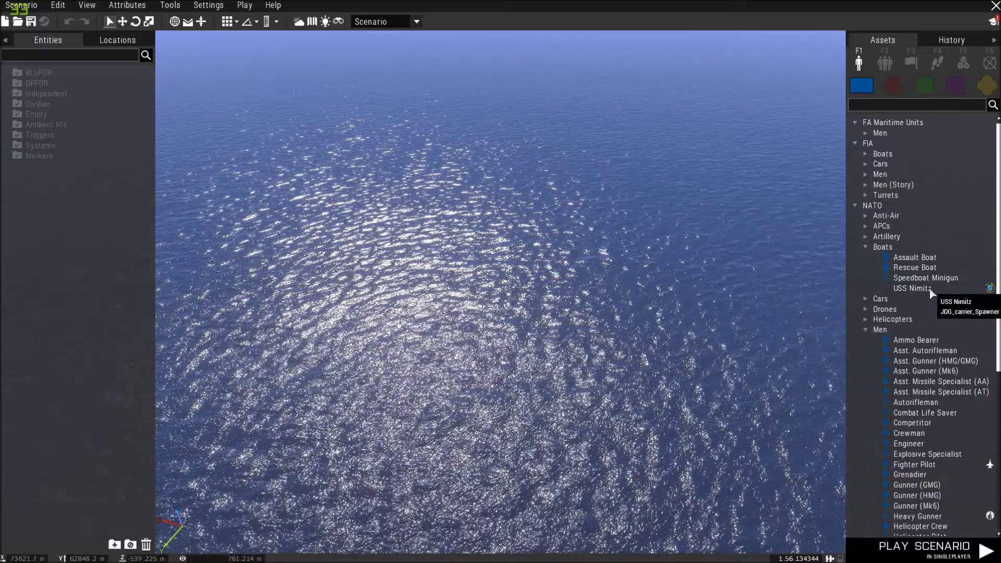
{"action": "left_click", "coordinate": [914, 288]}
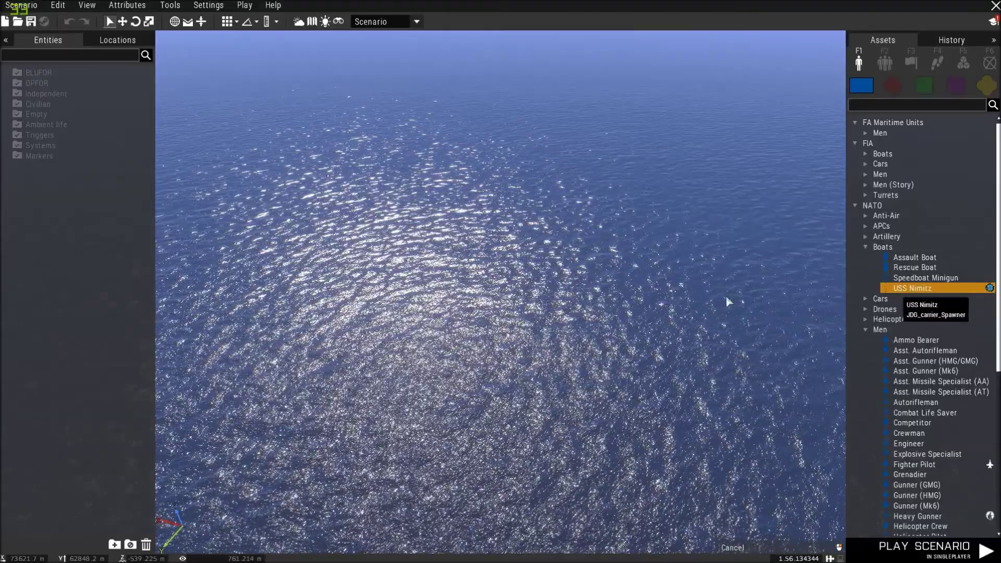
{"action": "scroll", "coordinate": [506, 354], "scroll_direction": "up", "scroll_amount": 3}
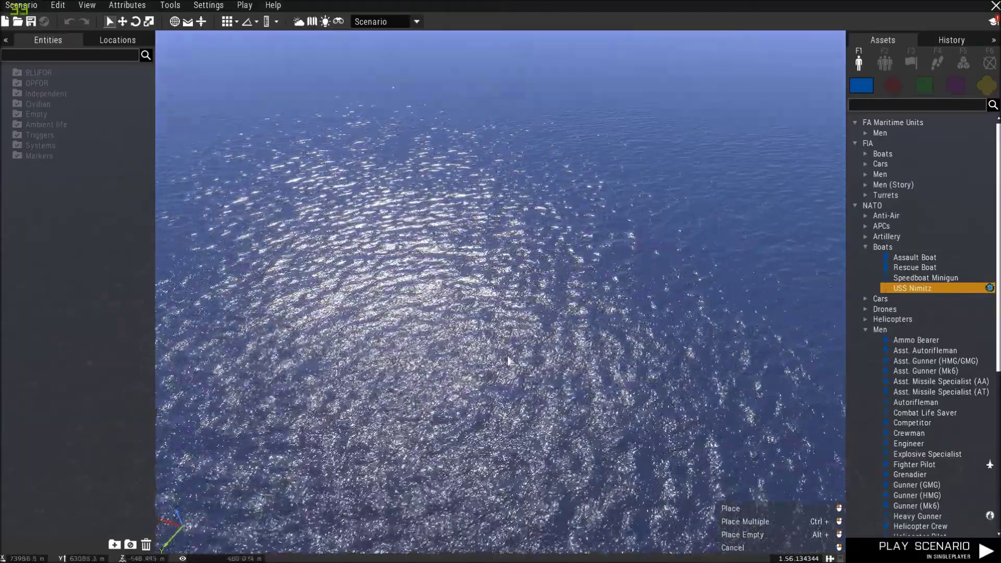
{"action": "scroll", "coordinate": [509, 359], "scroll_direction": "up", "scroll_amount": 2}
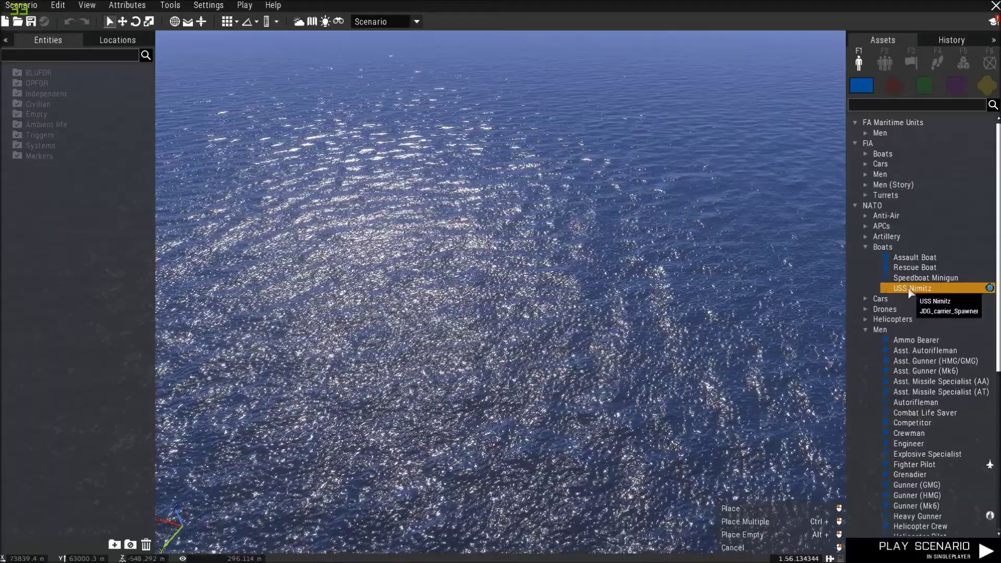
{"action": "double_click", "coordinate": [465, 313]}
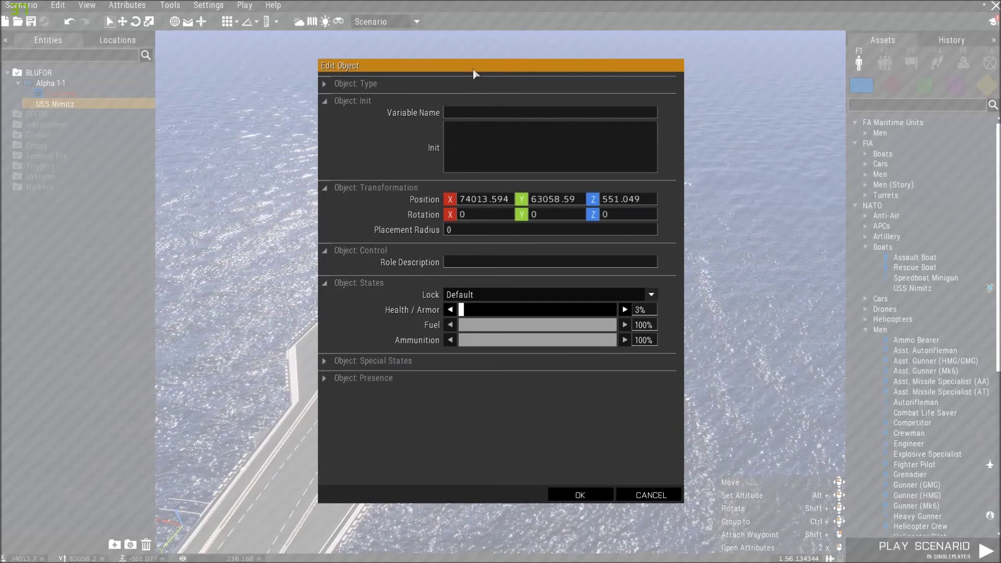
Move the carrier's Edit Object attributes aside to reveal the deck
{"action": "left_click_drag", "start_coordinate": [474, 71], "coordinate": [738, 79]}
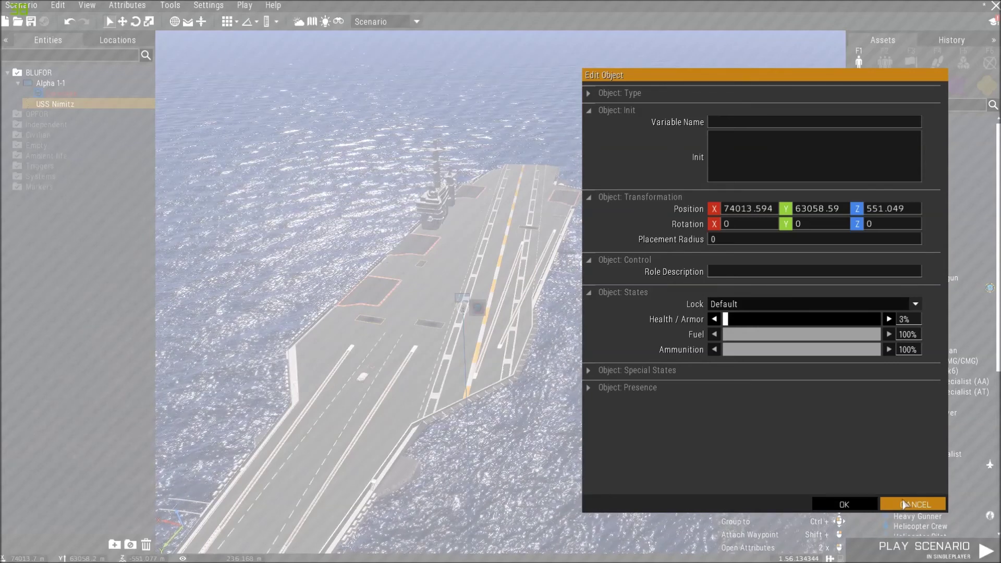
Dismiss the carrier's attributes, then inspect and dismiss the Alpha 1-1 unit's attributes
{"action": "left_click", "coordinate": [903, 504]}
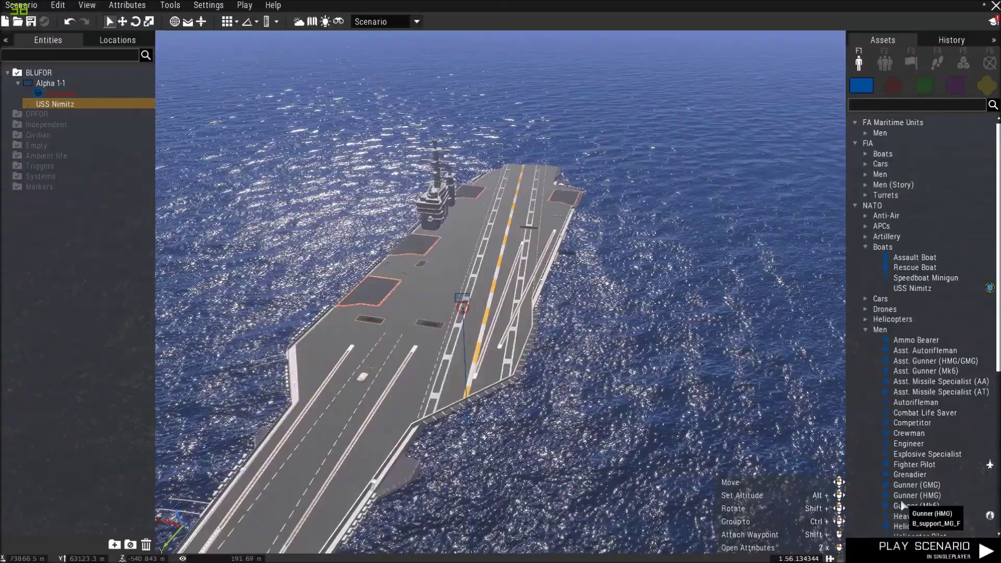
{"action": "double_click", "coordinate": [461, 301]}
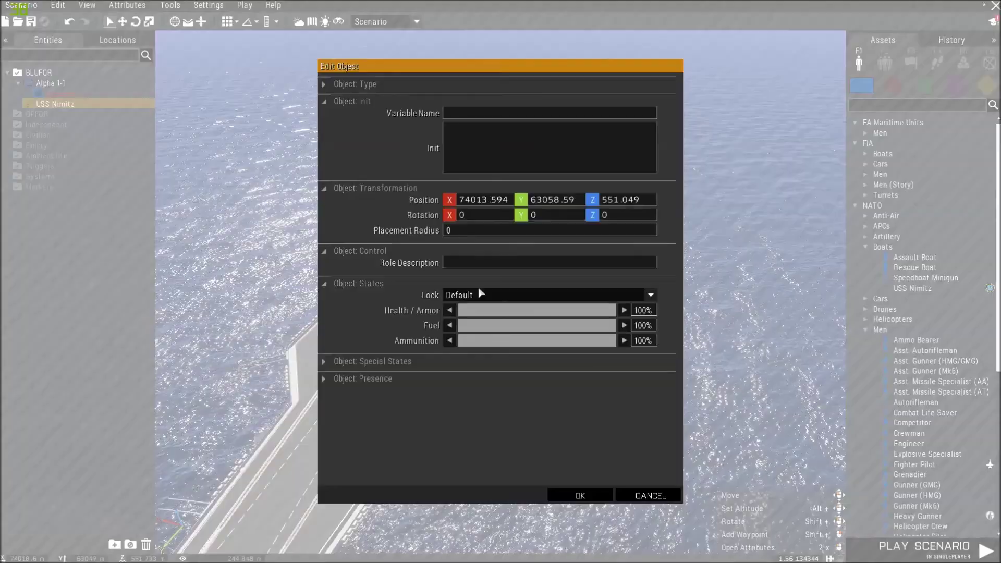
{"action": "left_click", "coordinate": [649, 495]}
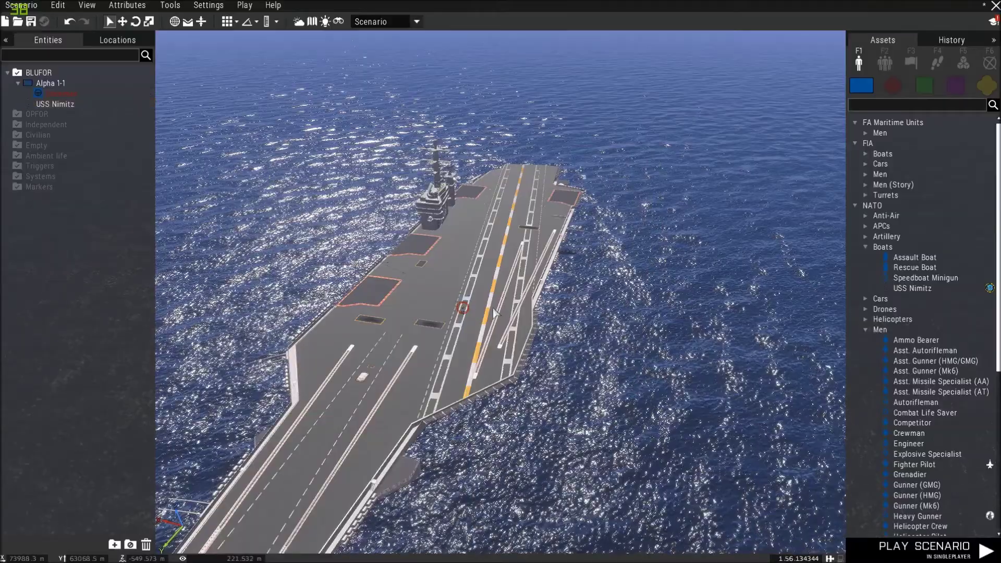
Reposition the carrier and Alpha 1-1 unit, then inspect the group's first waypoint
{"action": "left_click", "coordinate": [498, 365]}
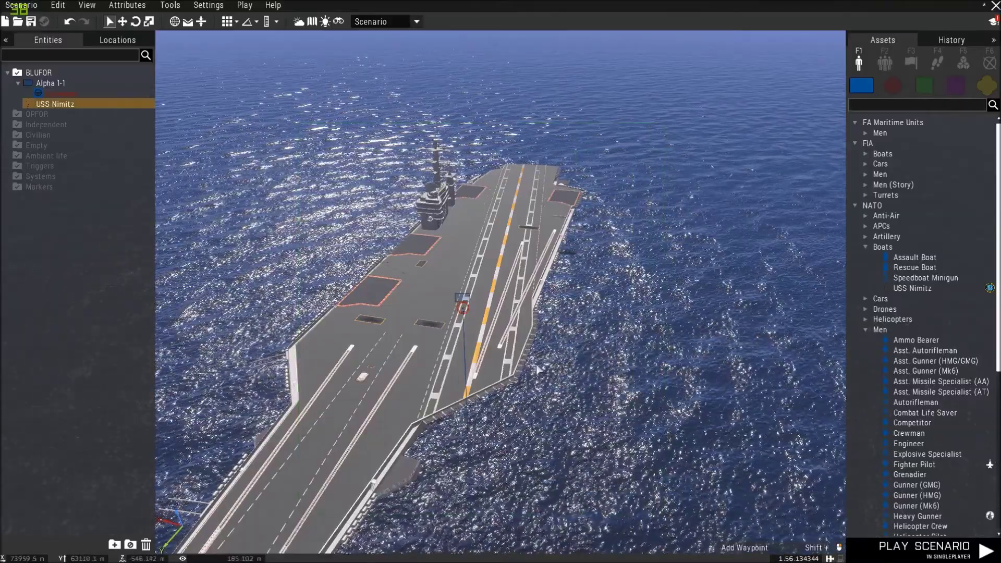
{"action": "left_click_drag", "start_coordinate": [462, 296], "coordinate": [711, 338]}
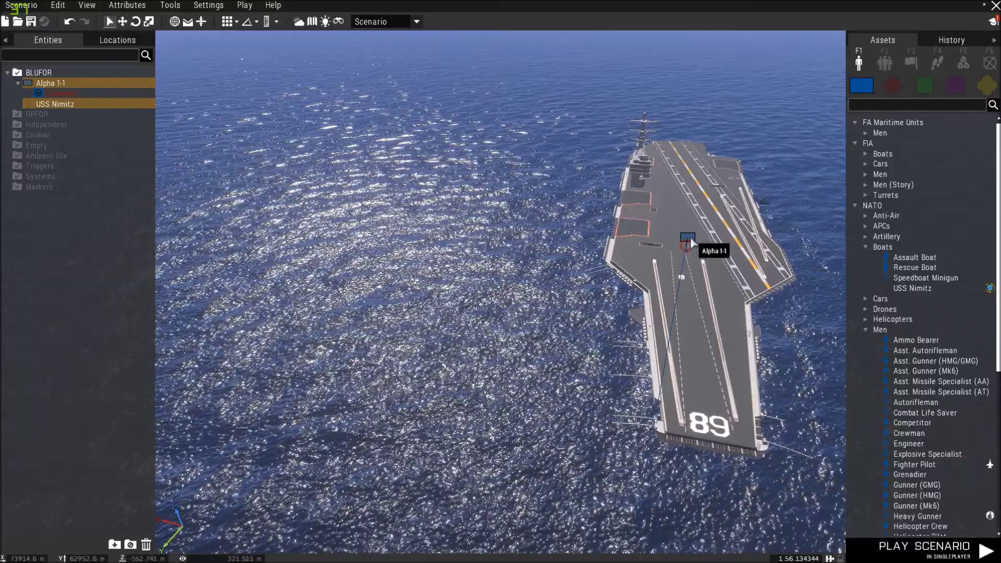
{"action": "left_click_drag", "start_coordinate": [690, 238], "coordinate": [427, 302]}
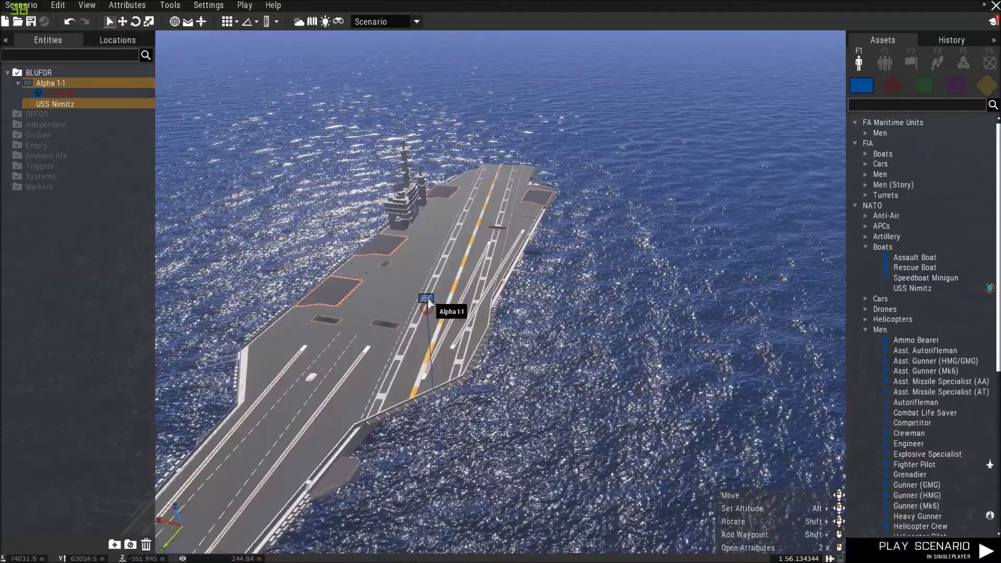
{"action": "right_click_drag", "start_coordinate": [453, 358], "coordinate": [492, 285]}
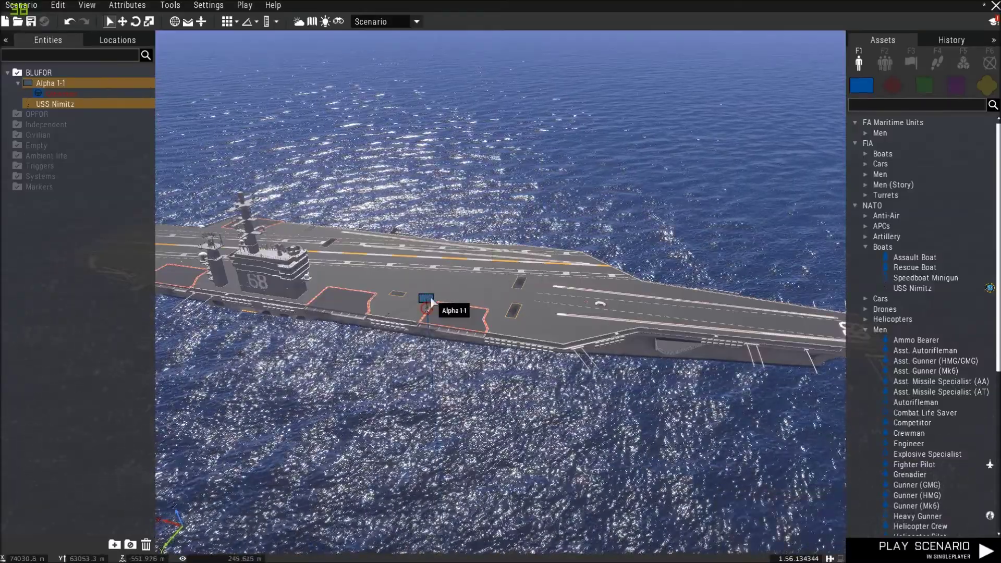
{"action": "scroll", "coordinate": [424, 239], "scroll_direction": "up", "scroll_amount": 3}
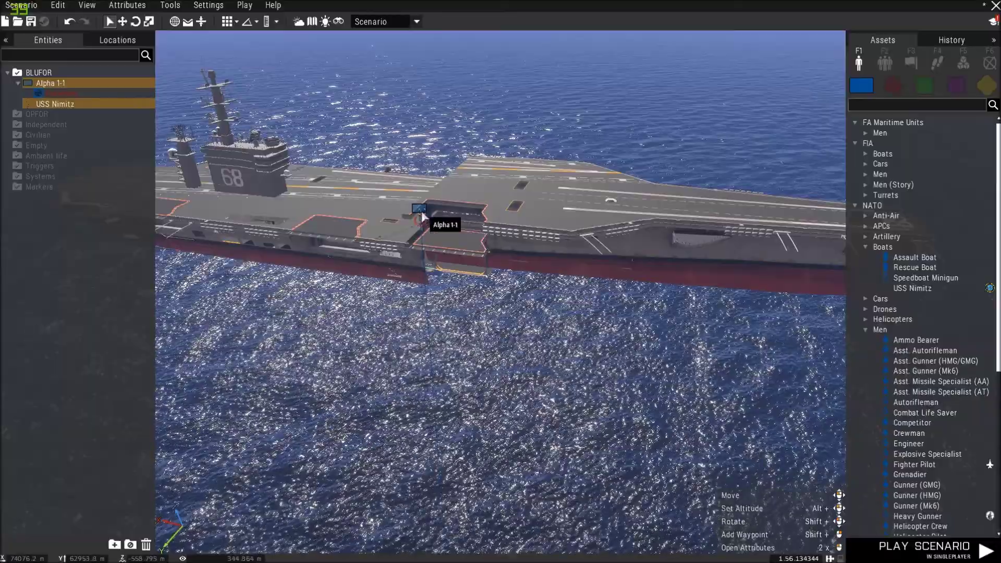
{"action": "double_click", "coordinate": [423, 218]}
{"action": "left_click", "coordinate": [675, 500]}
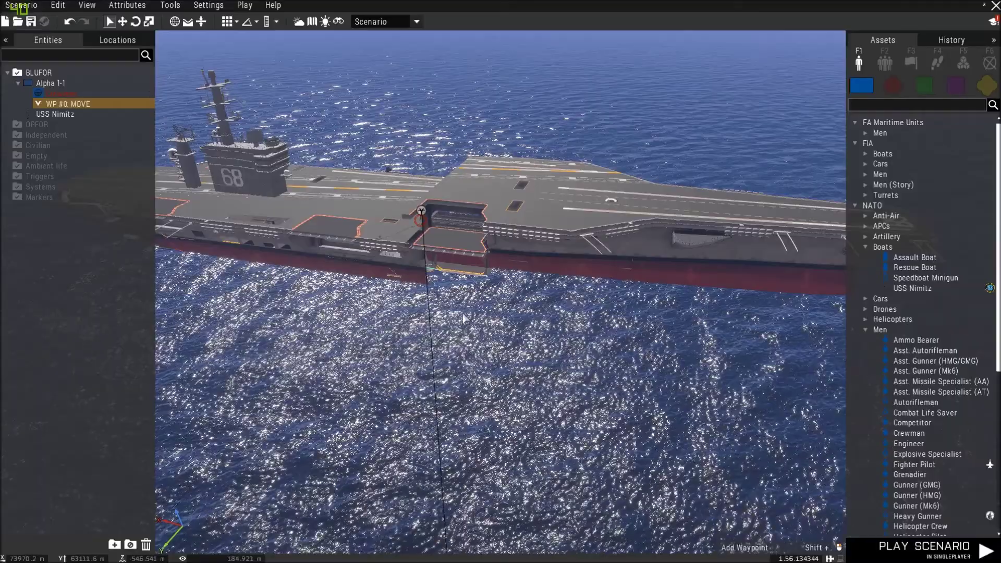
Drag the carrier toward the lower right and review the new waypoint's settings
{"action": "left_click", "coordinate": [409, 228]}
{"action": "left_click_drag", "start_coordinate": [410, 227], "coordinate": [441, 392]}
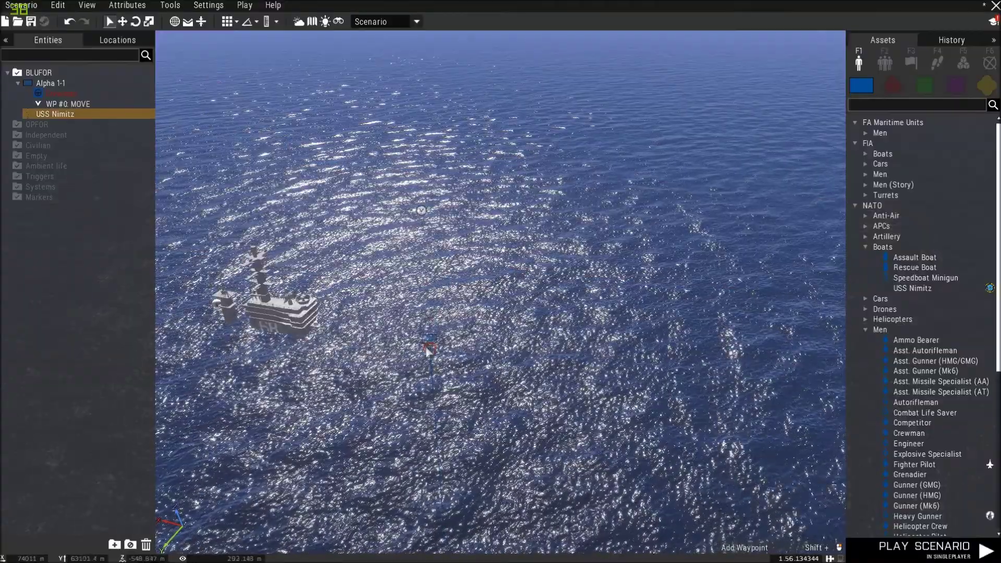
{"action": "double_click", "coordinate": [430, 347]}
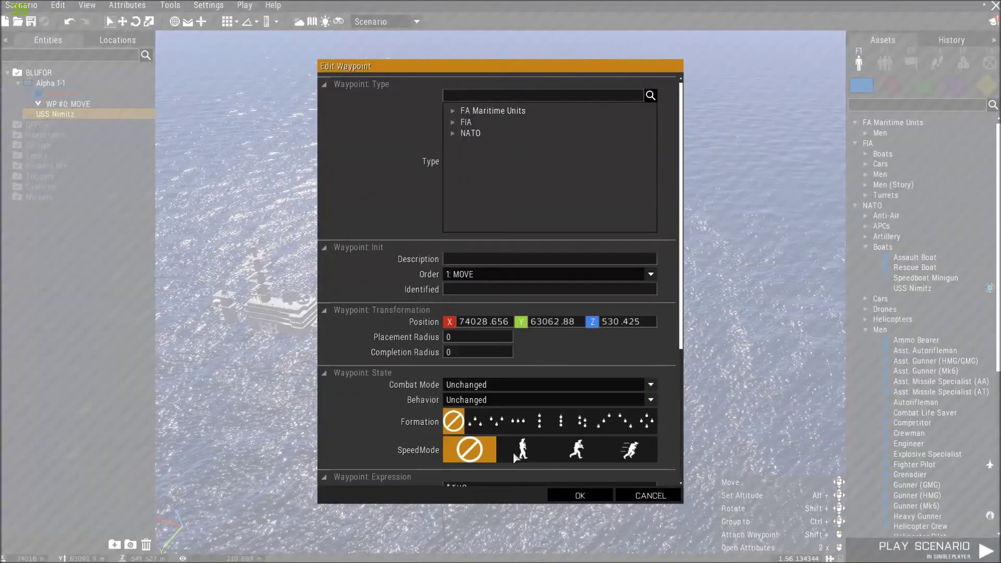
{"action": "left_click", "coordinate": [661, 495]}
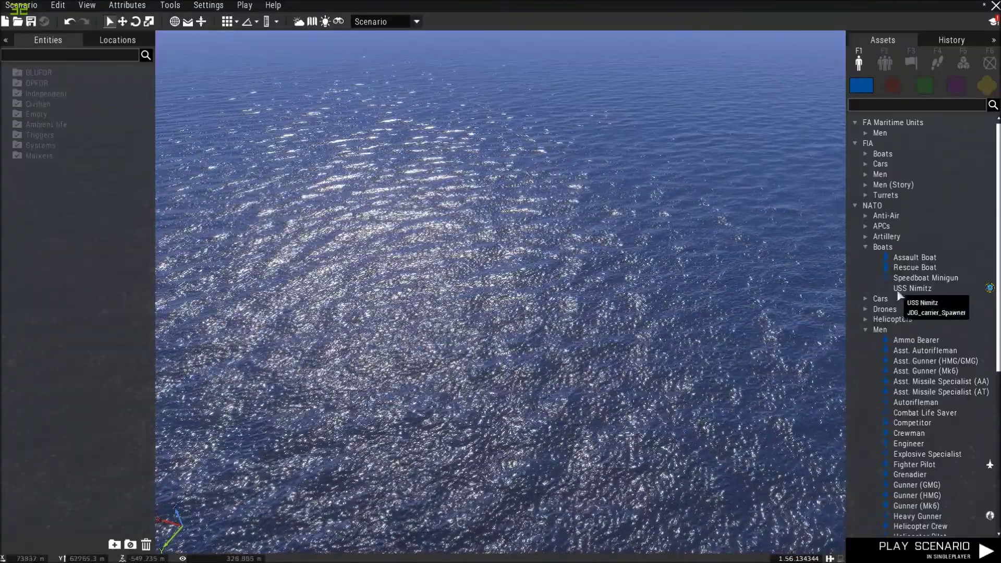
Place a new USS Nimitz on the sea, rotate its bow lower right, and select its Crewman
{"action": "left_click", "coordinate": [898, 290]}
{"action": "left_click", "coordinate": [420, 276]}
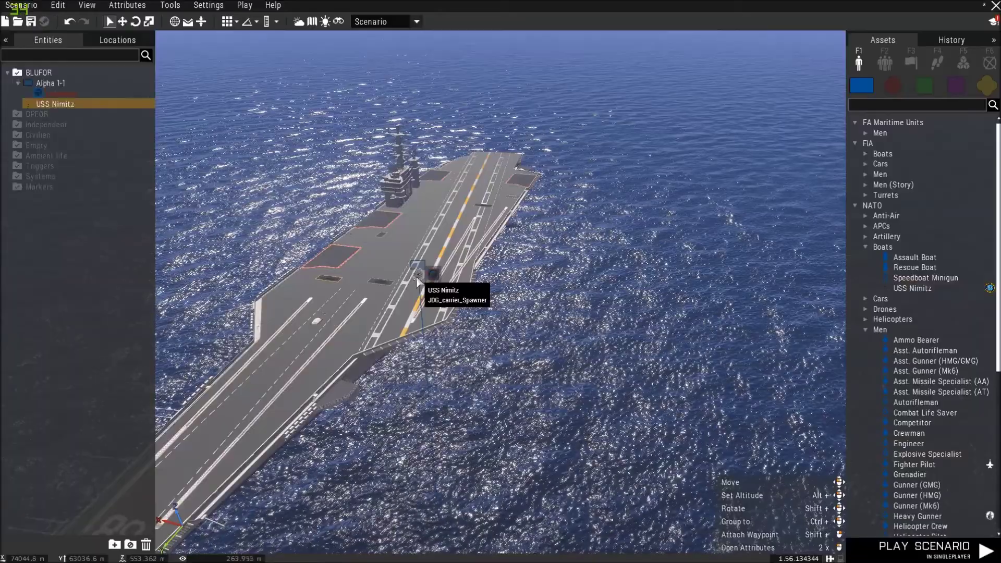
{"action": "left_click", "coordinate": [417, 266]}
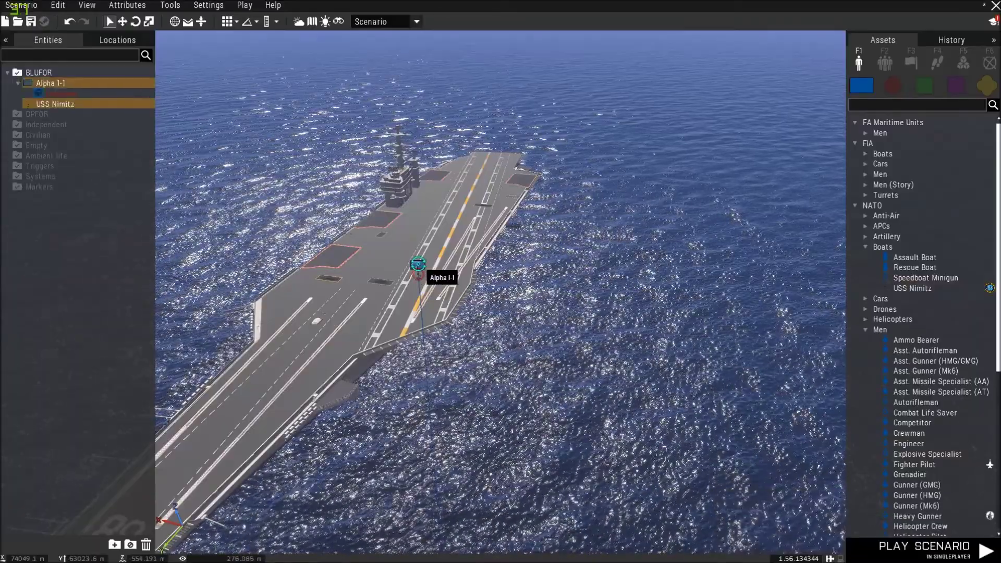
{"action": "left_click_drag", "start_coordinate": [403, 269], "coordinate": [630, 342], "text": "shift"}
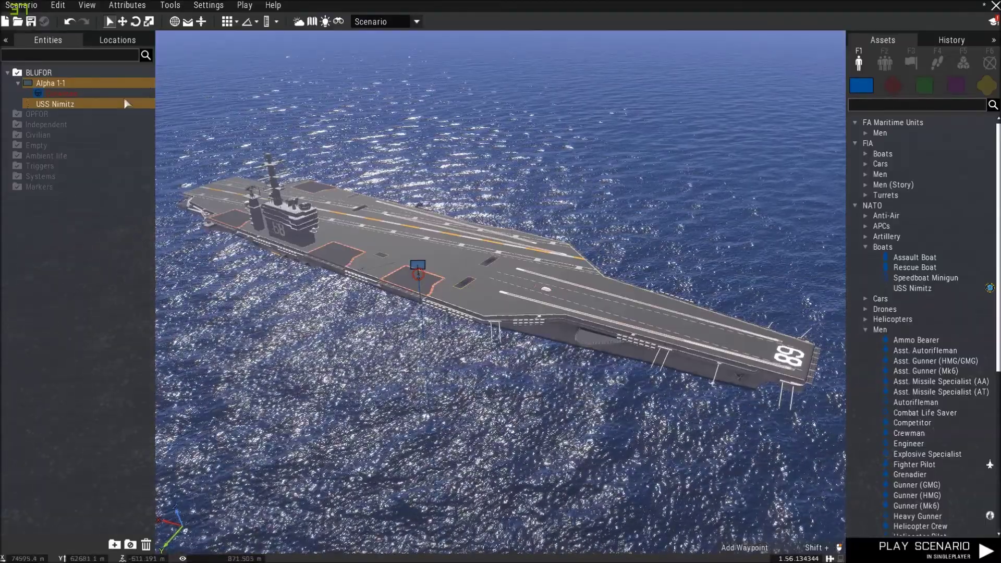
{"action": "left_click", "coordinate": [52, 93]}
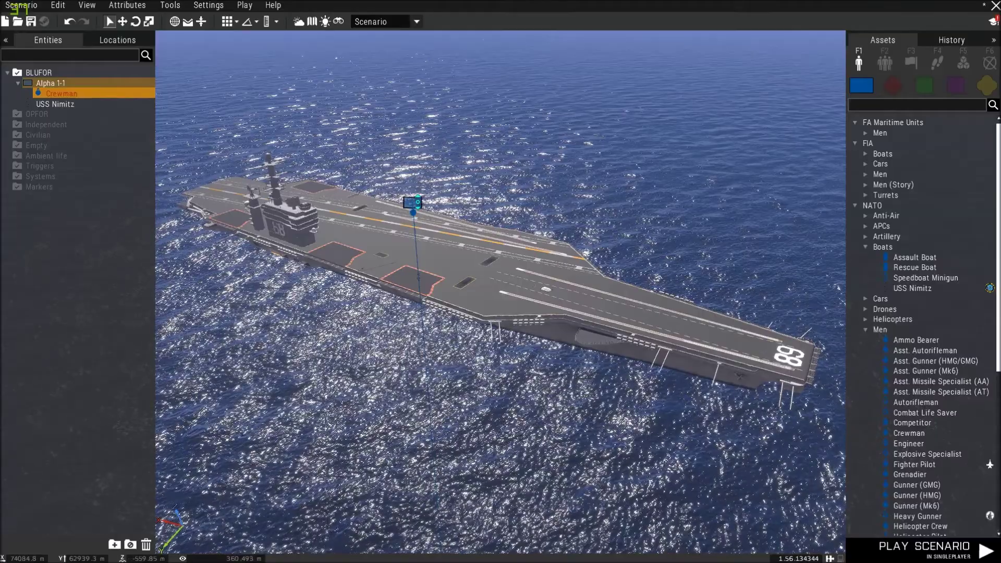
Zoom toward the crewman on deck and start a singleplayer test run
{"action": "scroll", "coordinate": [432, 239], "scroll_direction": "up", "scroll_amount": 5}
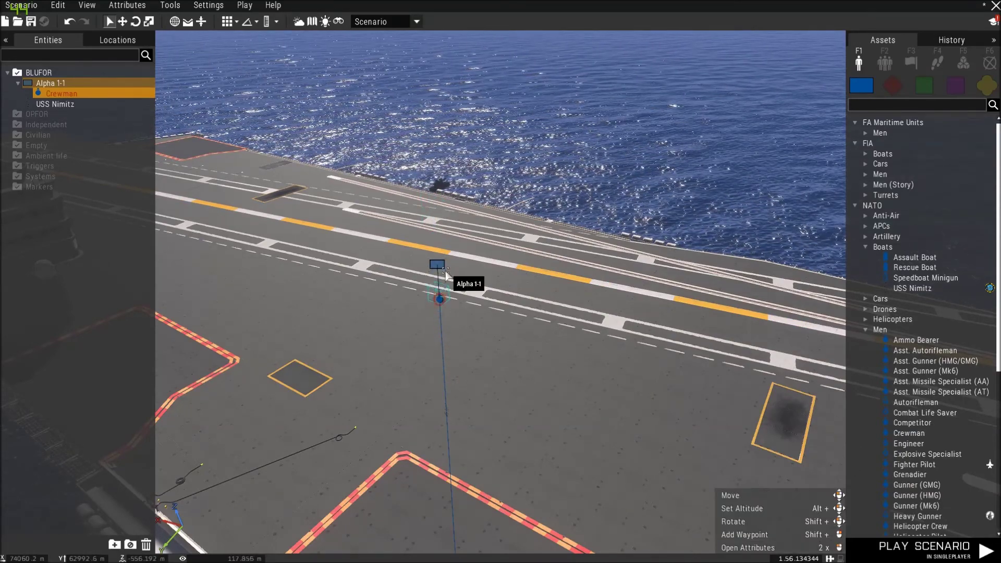
{"action": "left_click", "coordinate": [919, 551]}
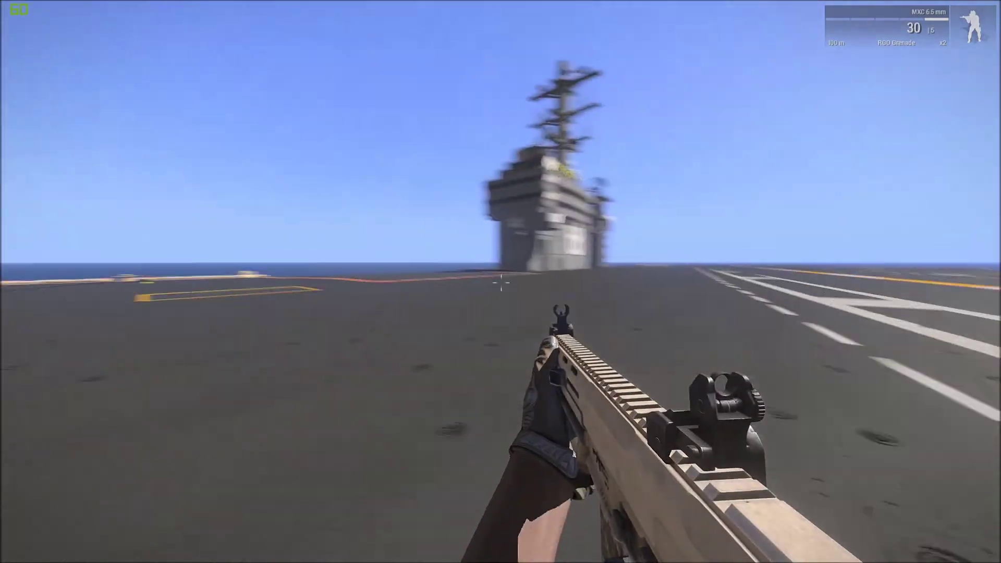
Pause the deck test run to bring up the menu with the debug console
{"action": "key", "text": "Escape"}
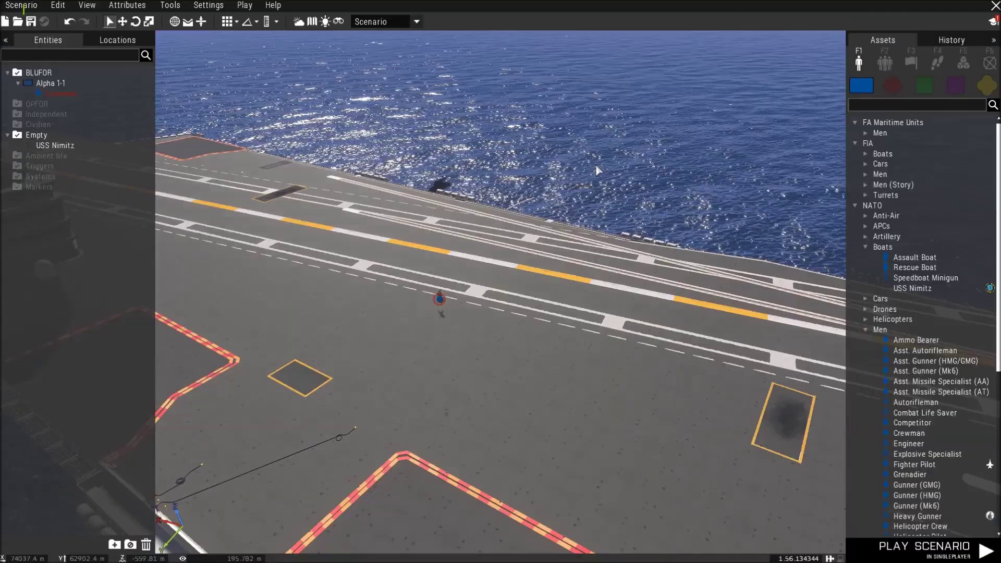
{"action": "scroll", "coordinate": [598, 169], "scroll_direction": "down", "scroll_amount": 5}
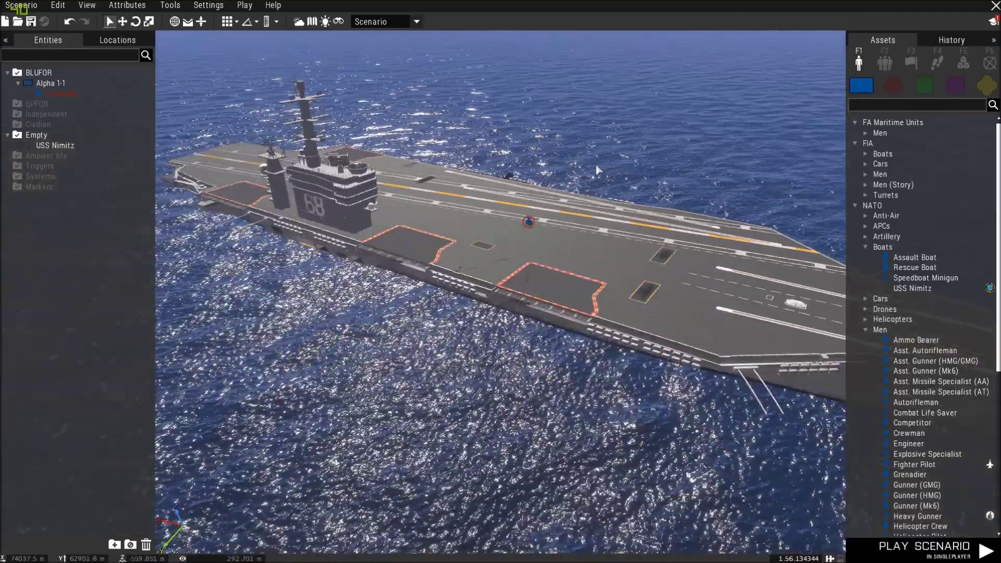
Place a second USS Nimitz on the sea, rotate it about 90 degrees, and zoom out
{"action": "scroll", "coordinate": [598, 169], "scroll_direction": "down", "scroll_amount": 4}
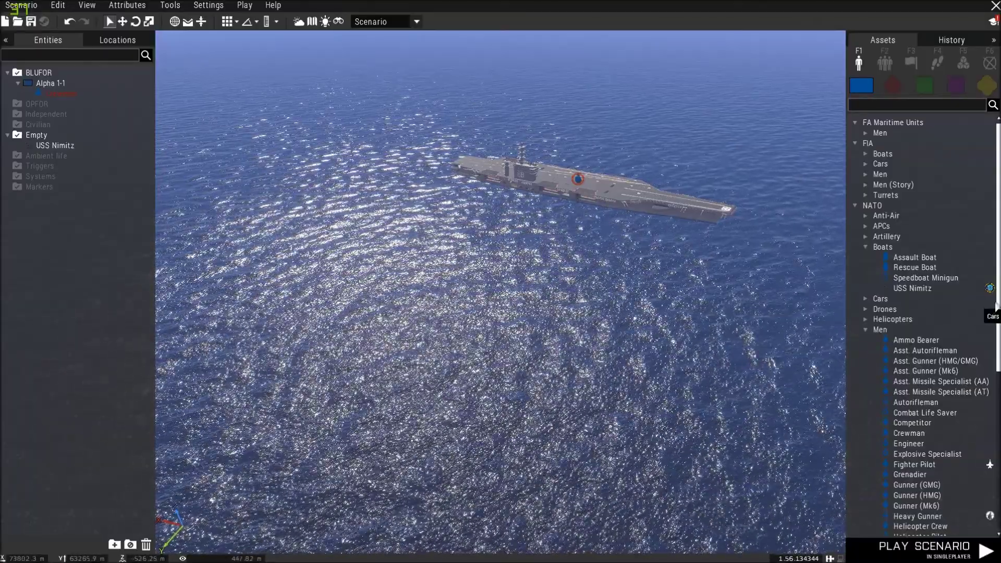
{"action": "left_click", "coordinate": [918, 288]}
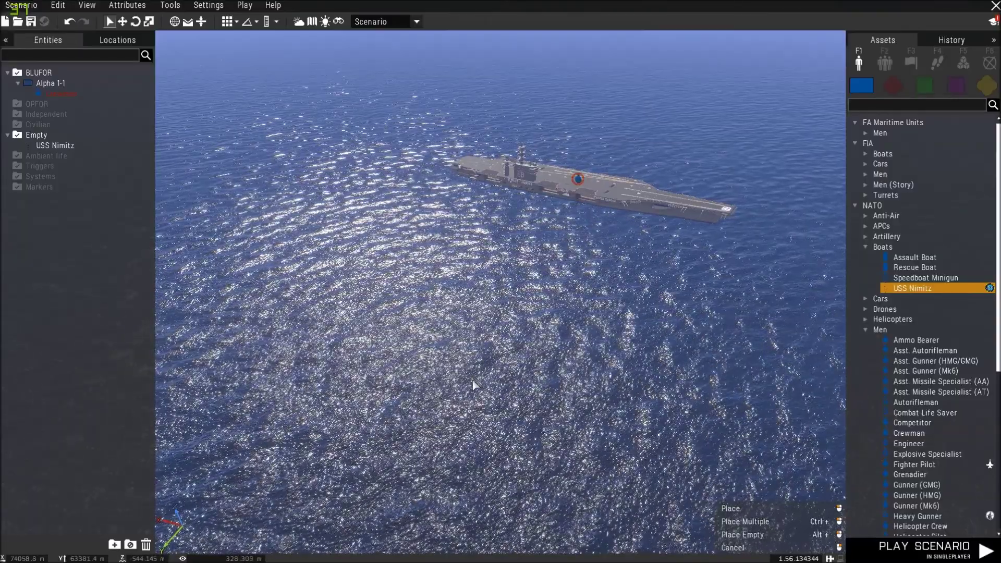
{"action": "left_click", "coordinate": [473, 384]}
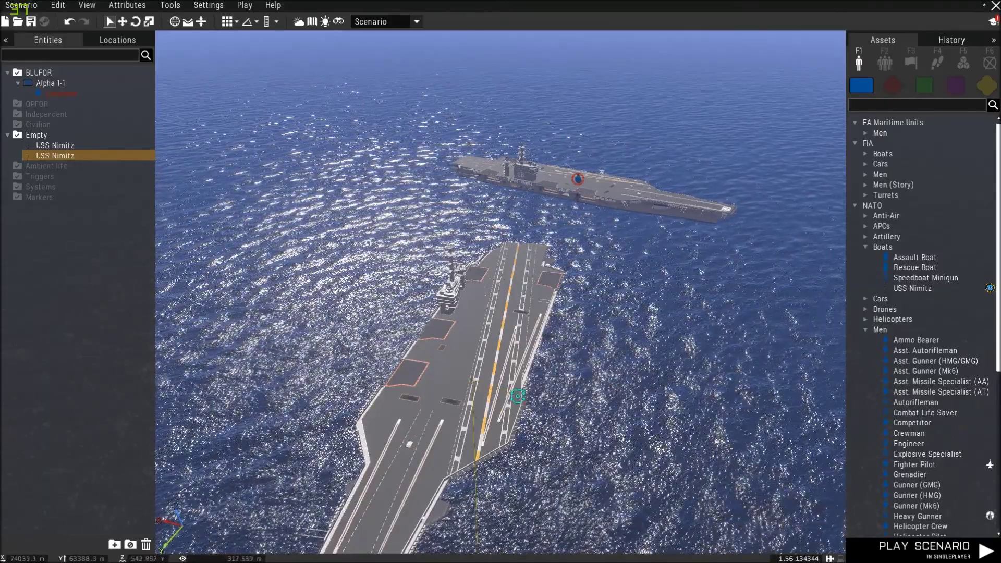
{"action": "left_click_drag", "start_coordinate": [676, 431], "coordinate": [679, 438], "text": "shift"}
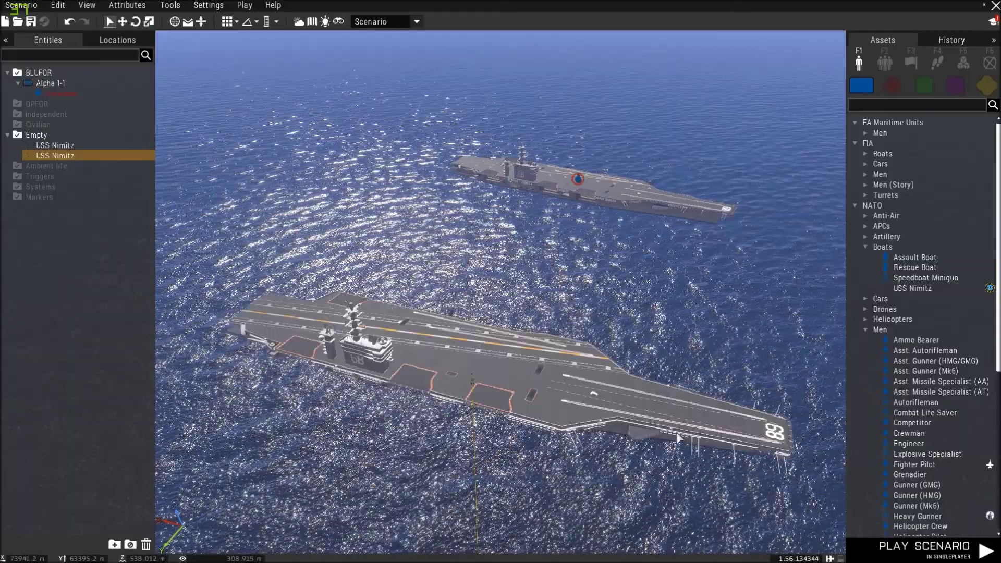
{"action": "scroll", "coordinate": [629, 333], "scroll_direction": "down", "scroll_amount": 10}
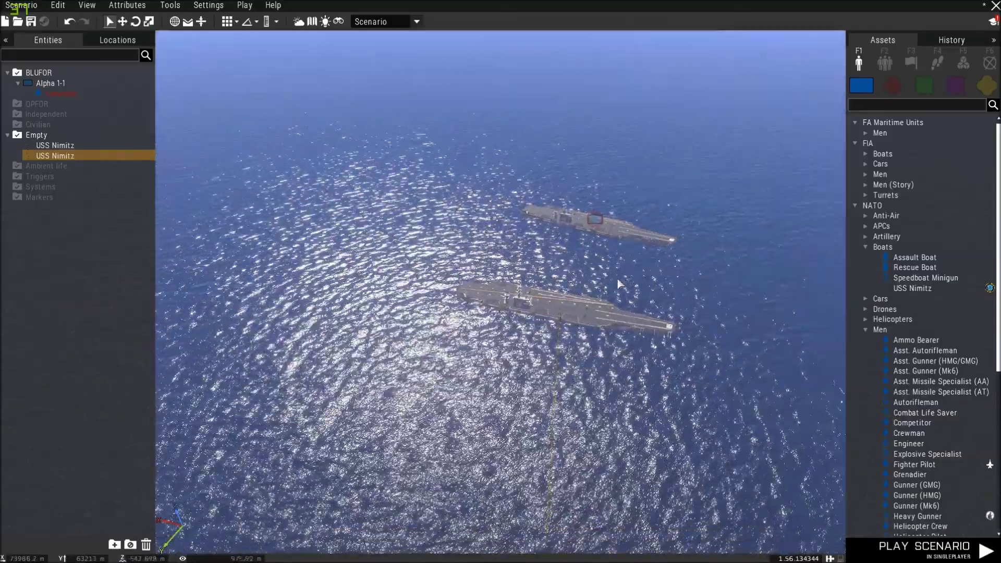
{"action": "scroll", "coordinate": [631, 288], "scroll_direction": "up", "scroll_amount": 3}
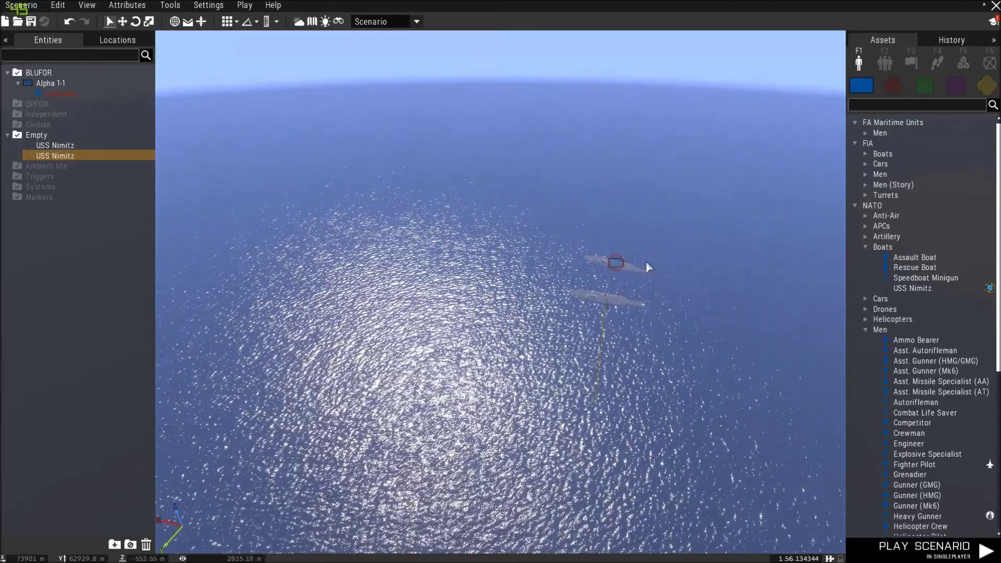
{"action": "scroll", "coordinate": [636, 260], "scroll_direction": "up", "scroll_amount": 5}
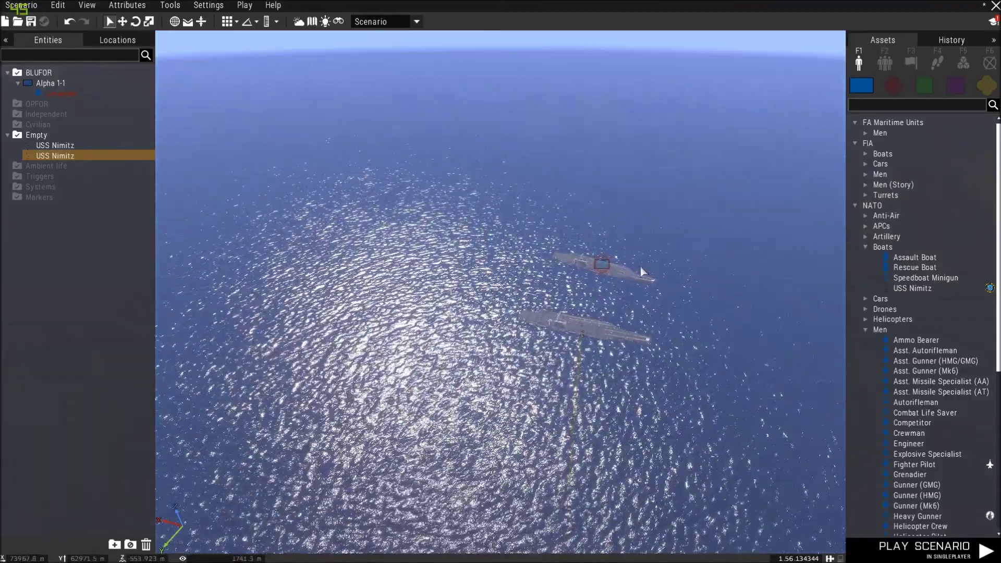
{"action": "scroll", "coordinate": [627, 265], "scroll_direction": "up", "scroll_amount": 3}
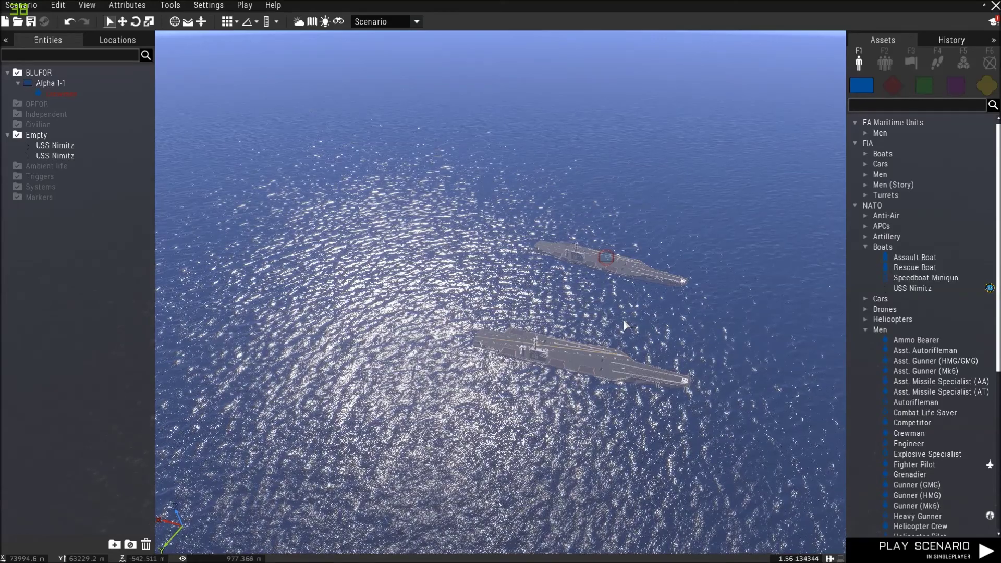
Set the second carrier's variable name to 'Nimitz', then switch to the script editor
{"action": "double_click", "coordinate": [68, 155]}
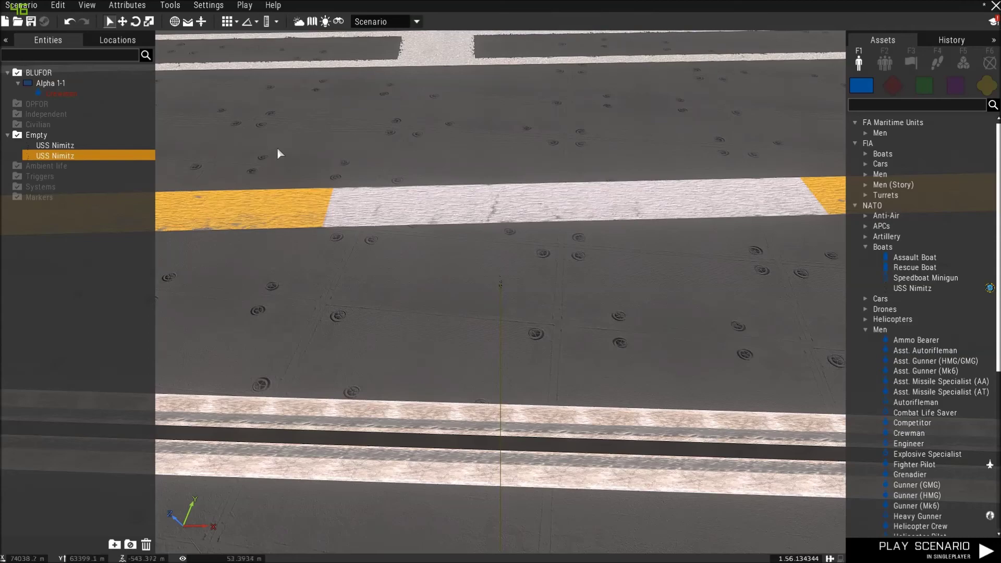
{"action": "scroll", "coordinate": [510, 206], "scroll_direction": "up", "scroll_amount": 2}
{"action": "scroll", "coordinate": [511, 219], "scroll_direction": "down", "scroll_amount": 5}
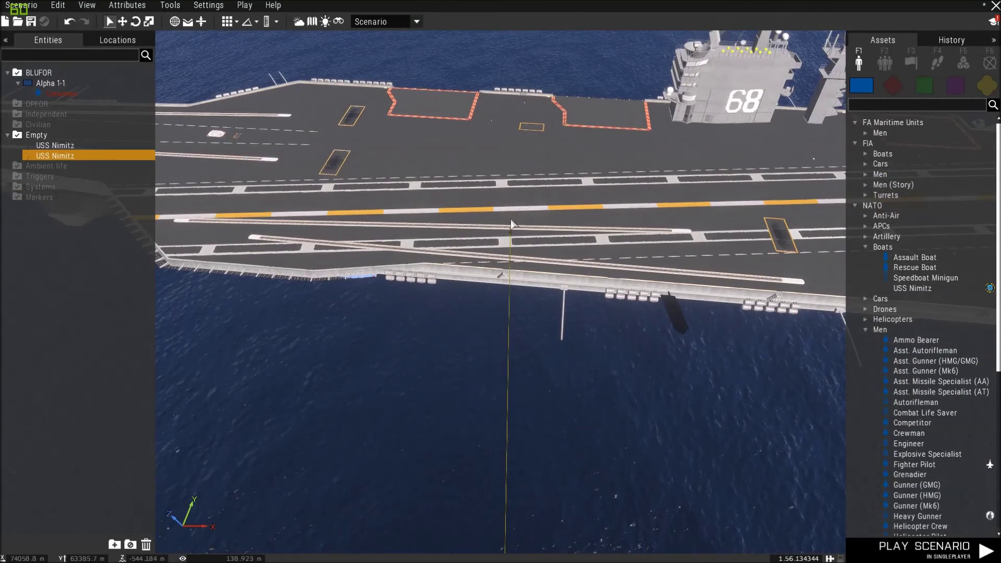
{"action": "double_click", "coordinate": [510, 224]}
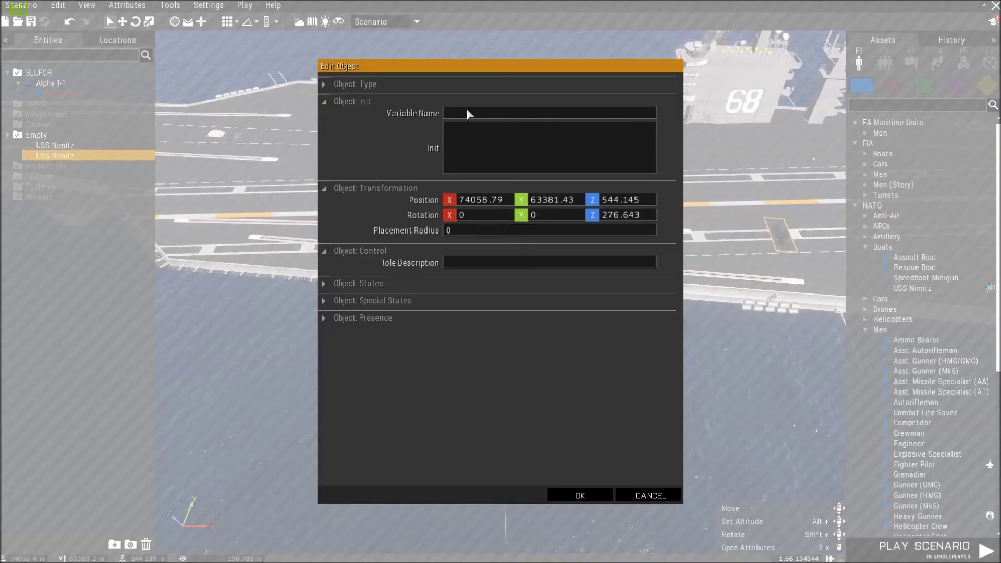
{"action": "type", "text": "USSS"}
{"action": "key", "text": "BackSpace"}
{"action": "key", "text": "BackSpace"}
{"action": "key", "text": "BackSpace"}
{"action": "key", "text": "BackSpace"}
{"action": "type", "text": "Nimitz"}
{"action": "left_click", "coordinate": [599, 496]}
{"action": "scroll", "coordinate": [480, 345], "scroll_direction": "down", "scroll_amount": 10}
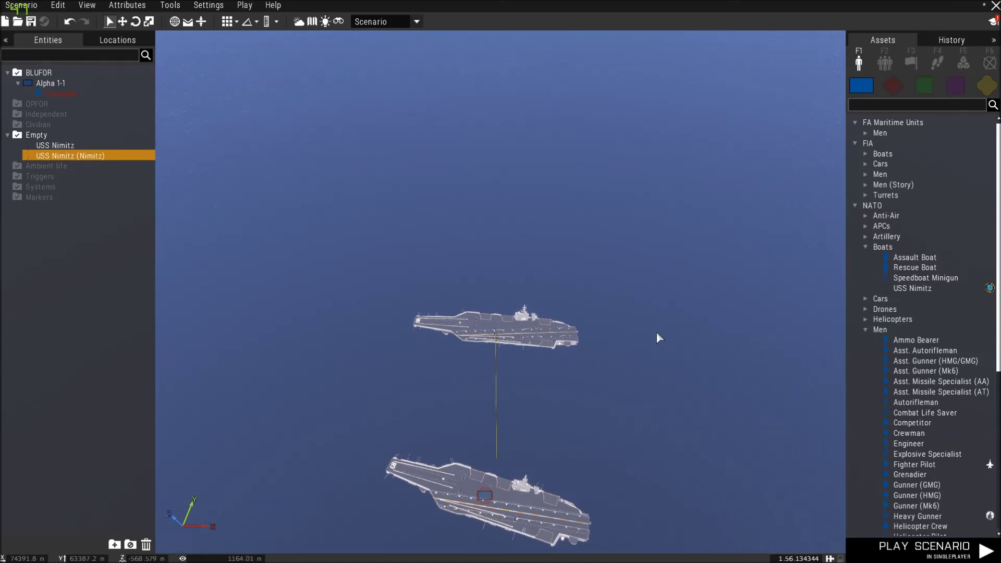
{"action": "key", "text": "alt+Tab"}
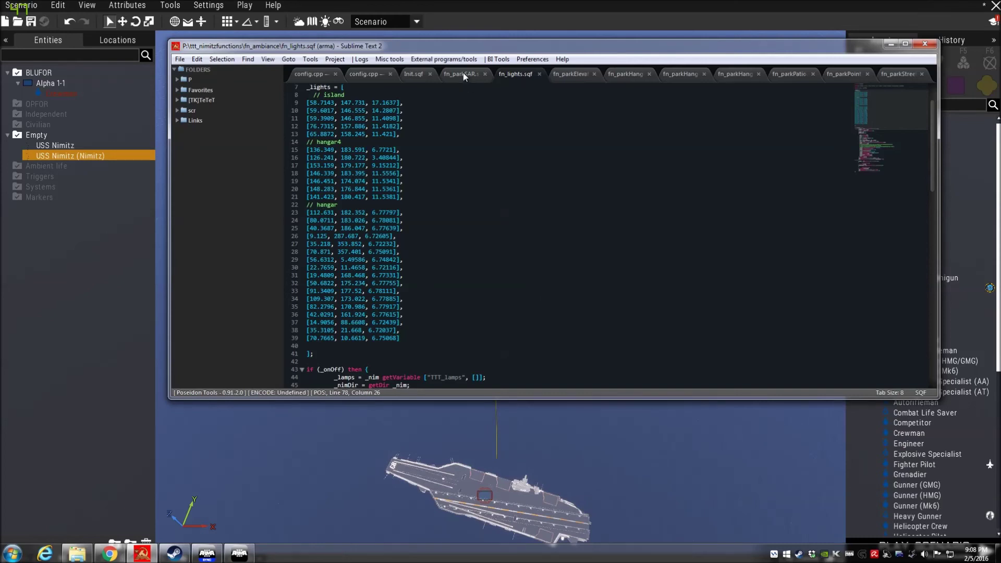
Switch from fn_parkSAR.sqf to the Init.sqf script that spawns TTT_fnc_parkSAR on Nimitz
{"action": "left_click", "coordinate": [462, 73]}
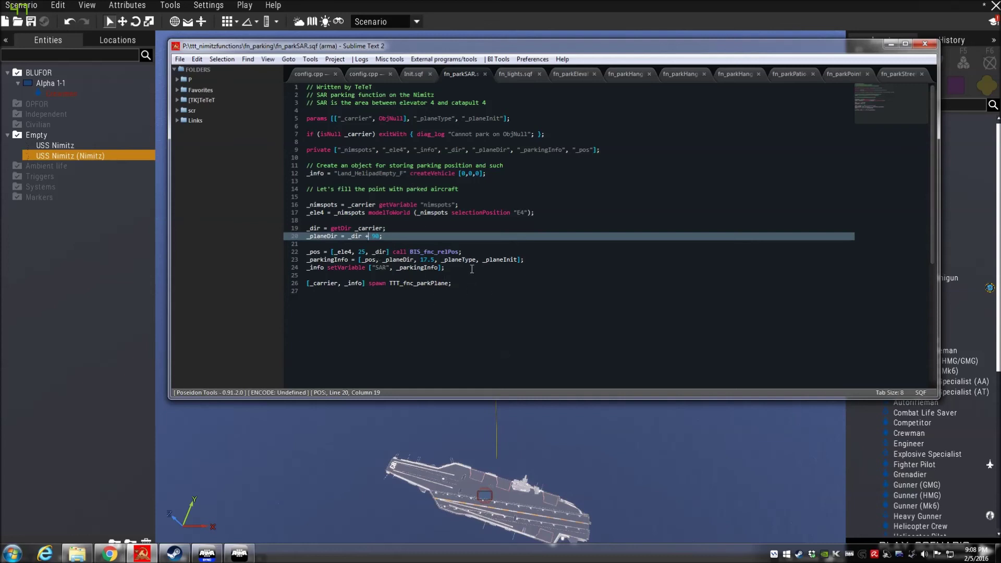
{"action": "left_click", "coordinate": [415, 73]}
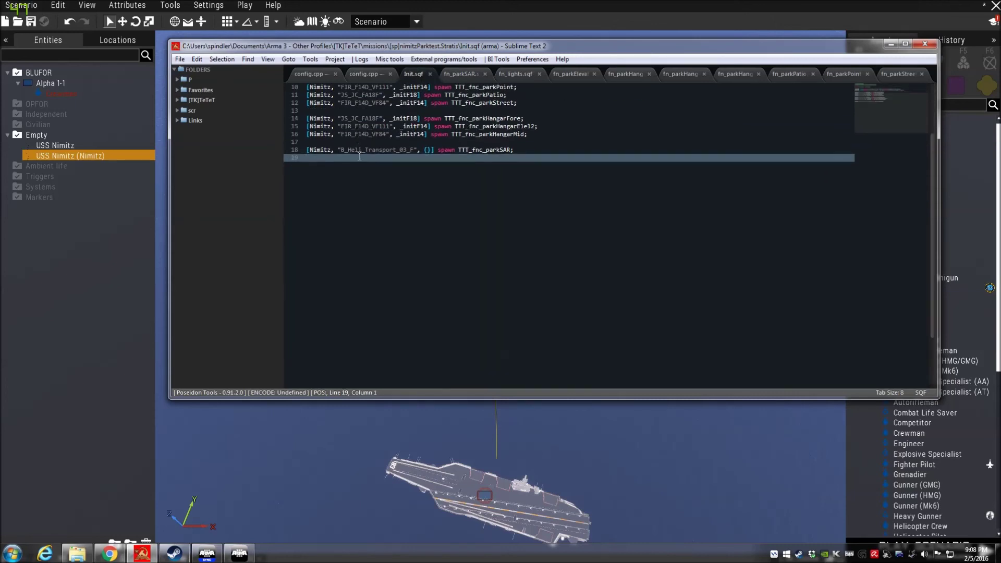
{"action": "double_click", "coordinate": [369, 149]}
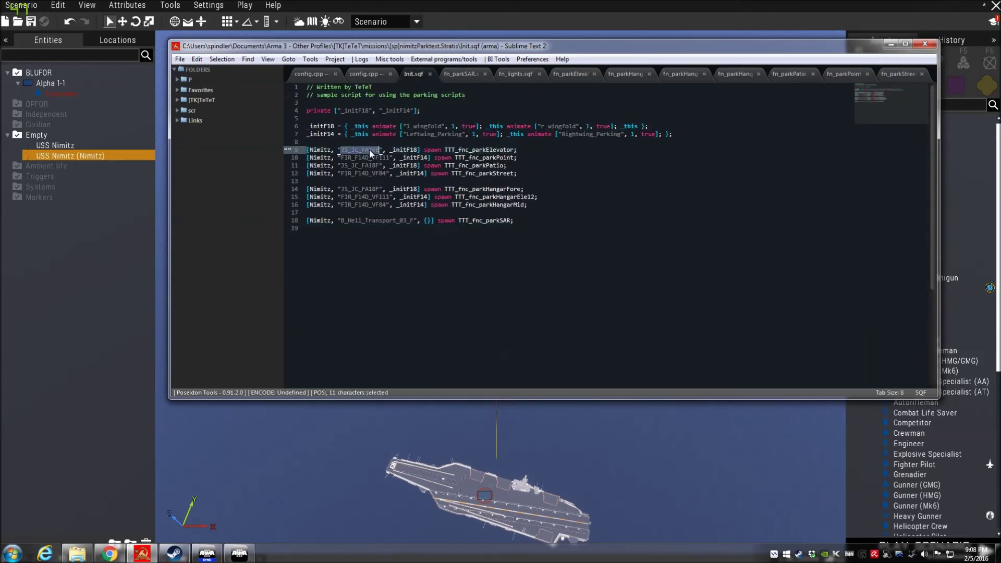
{"action": "key", "text": "ctrl+l"}
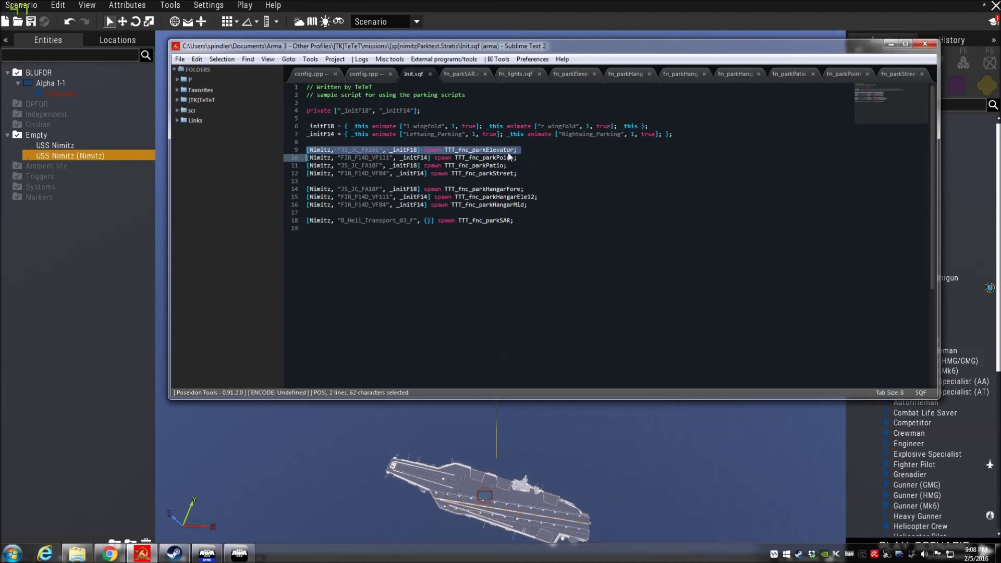
{"action": "double_click", "coordinate": [509, 157]}
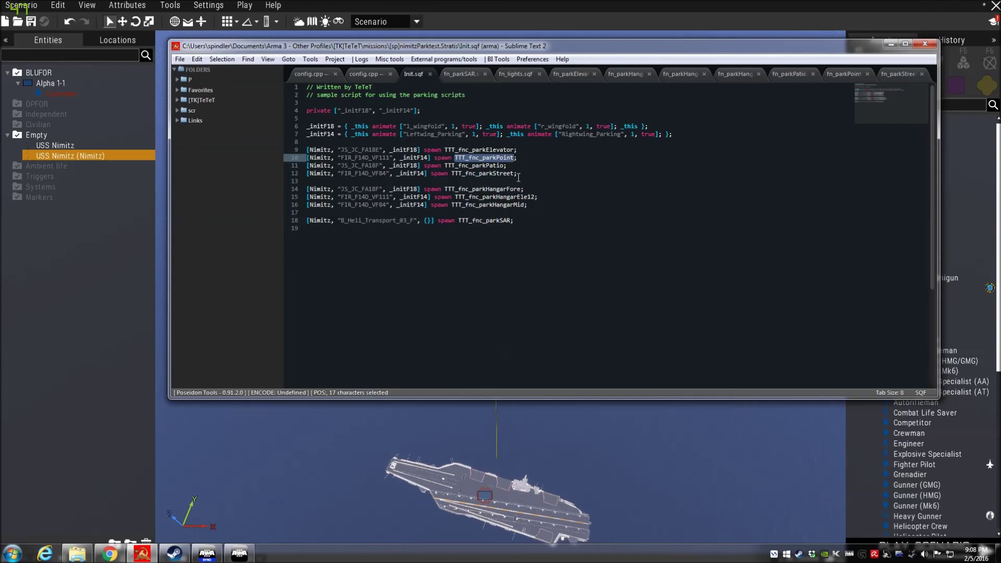
{"action": "double_click", "coordinate": [501, 166]}
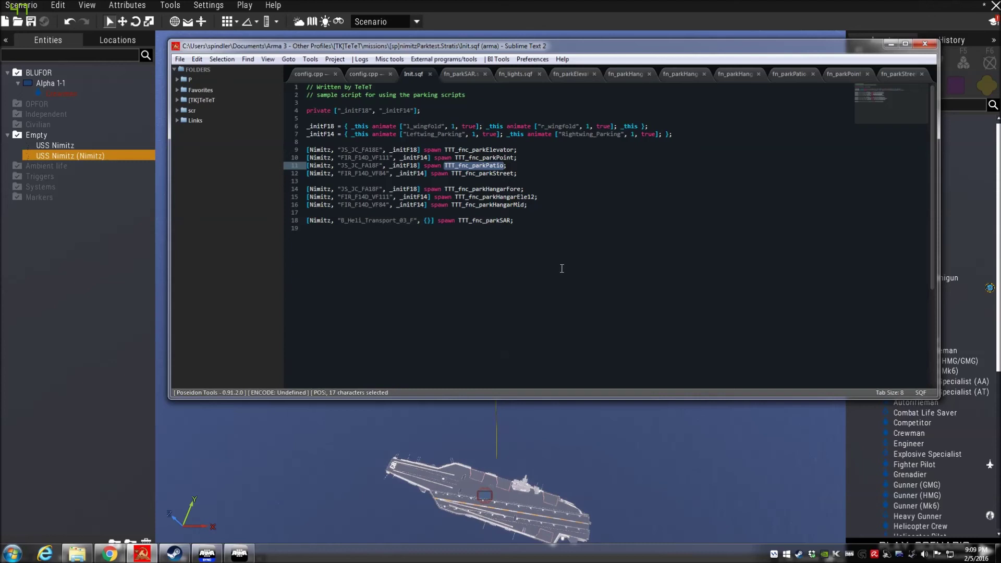
{"action": "left_click", "coordinate": [504, 179]}
{"action": "double_click", "coordinate": [508, 174]}
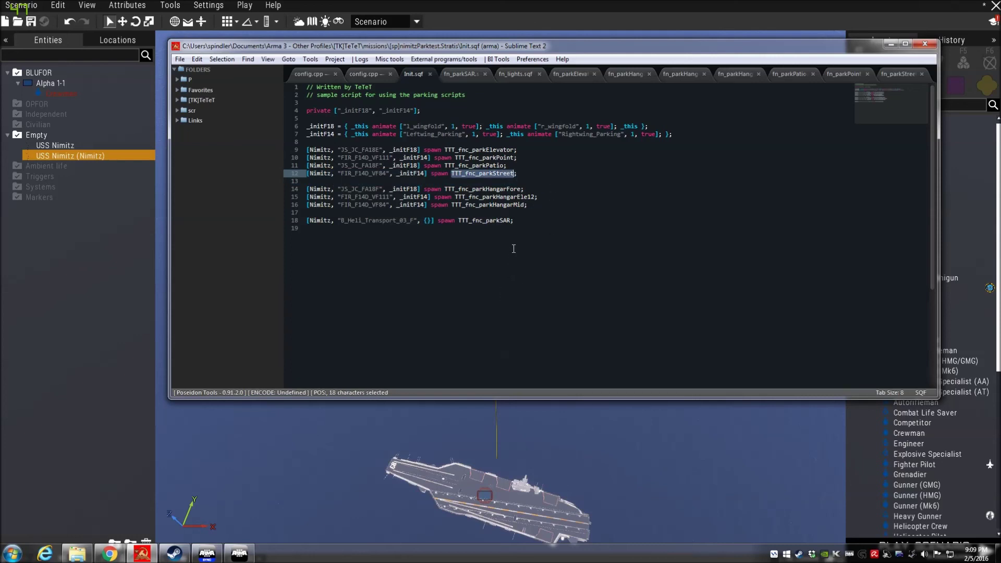
{"action": "double_click", "coordinate": [499, 189]}
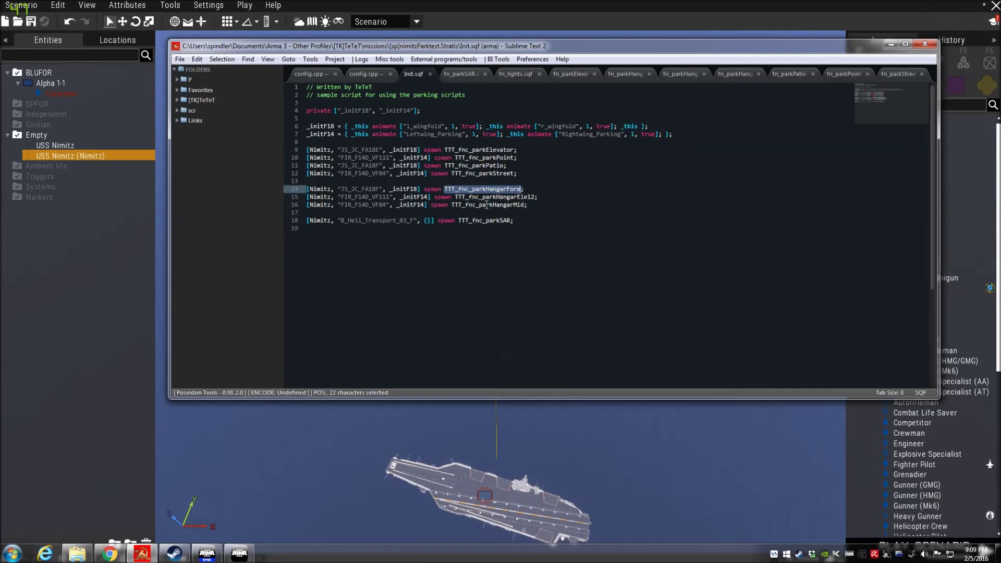
{"action": "double_click", "coordinate": [502, 197]}
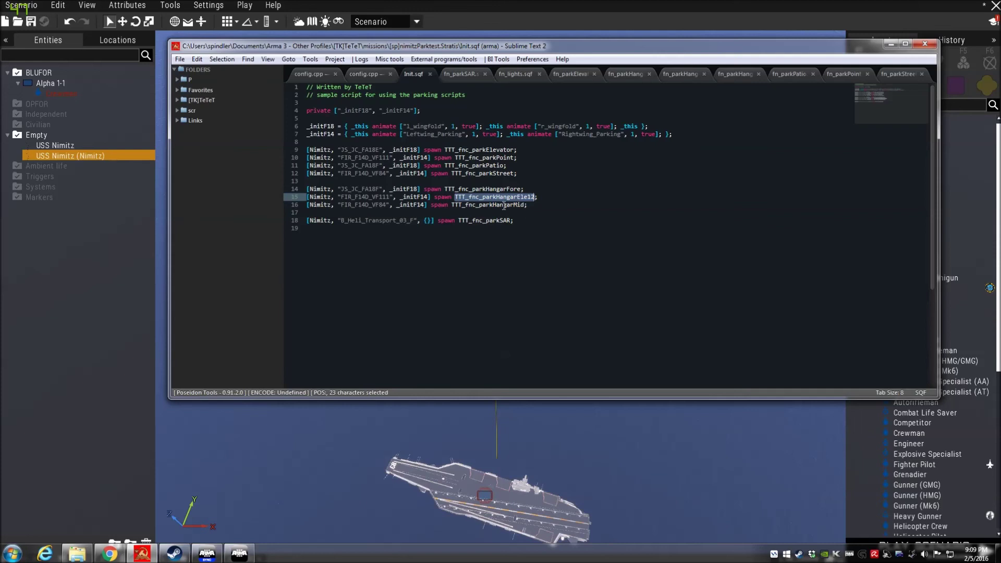
{"action": "double_click", "coordinate": [502, 204]}
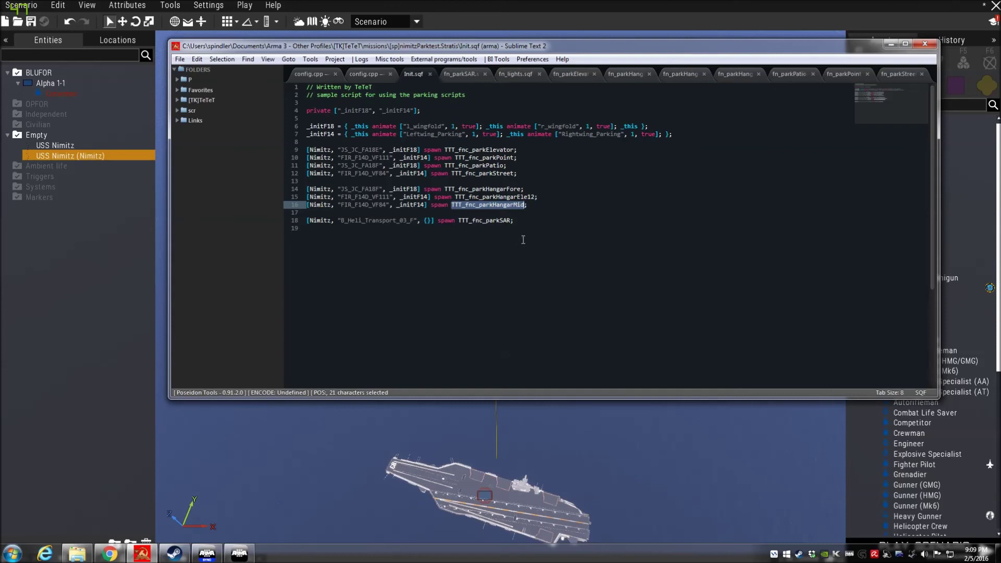
{"action": "double_click", "coordinate": [498, 221]}
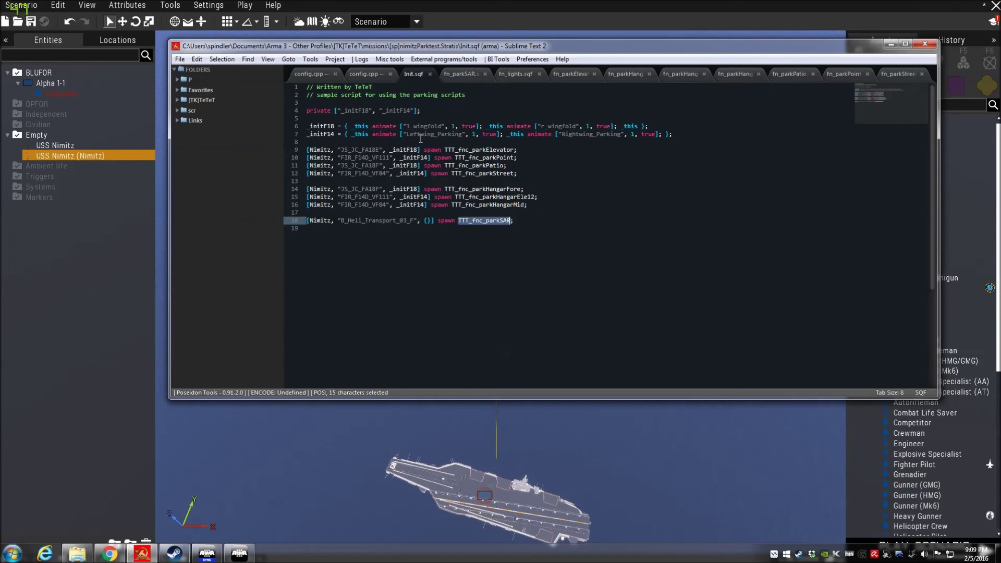
{"action": "left_click", "coordinate": [359, 127]}
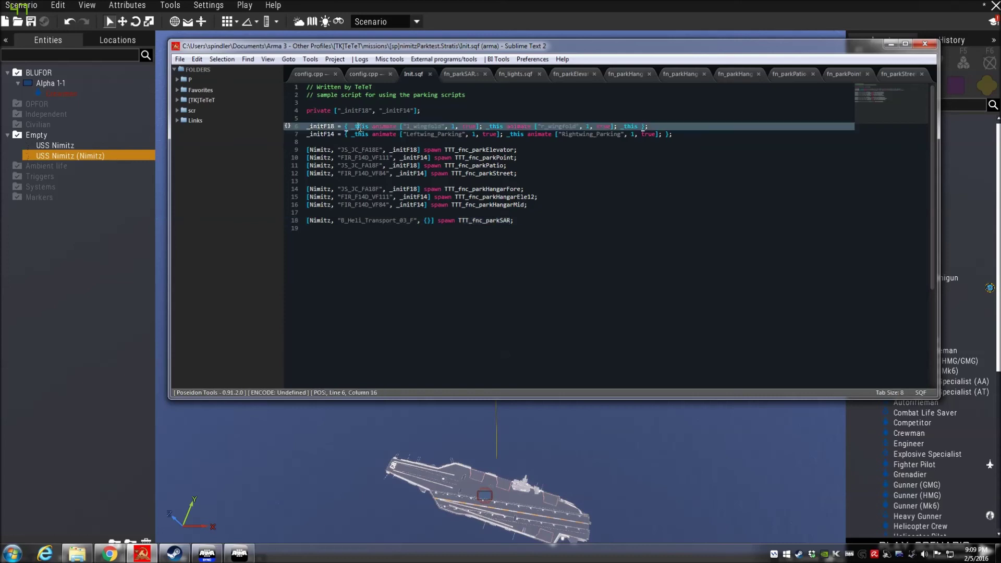
{"action": "left_click", "coordinate": [371, 134]}
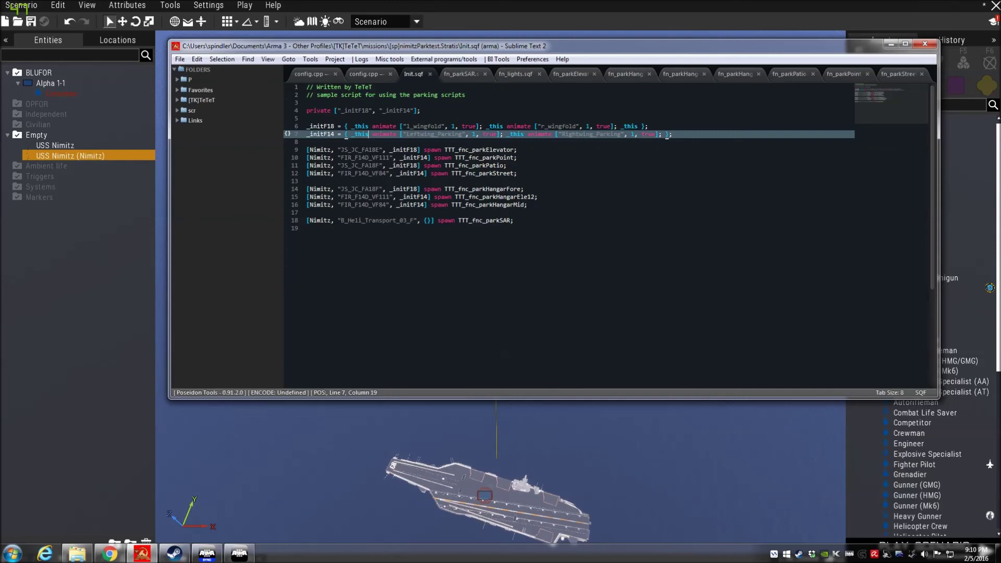
{"action": "key", "text": "alt+Tab"}
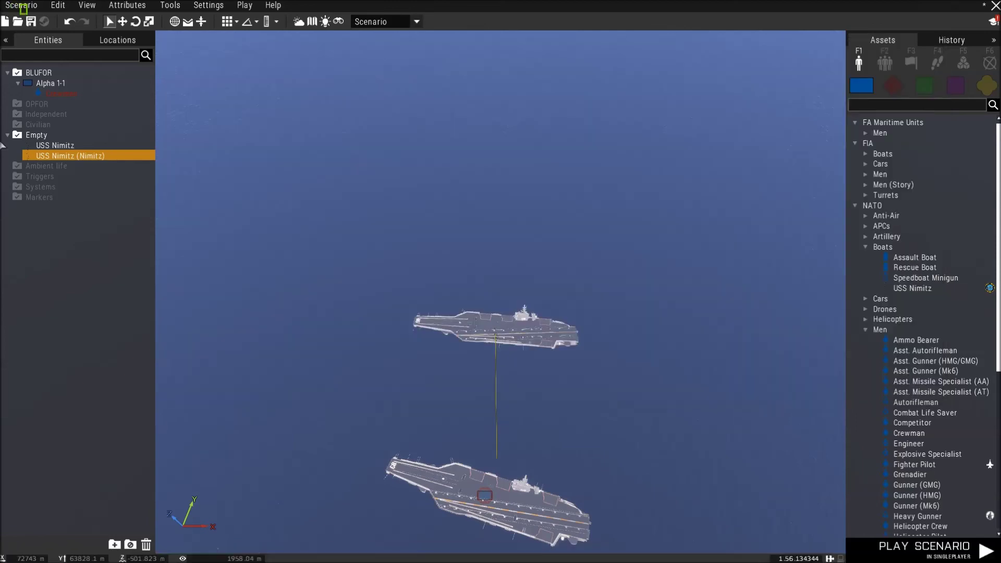
Load the [sp]video095 mission from the video folder, confirming despite the unsaved changes
{"action": "left_click", "coordinate": [18, 25]}
{"action": "left_click", "coordinate": [320, 112]}
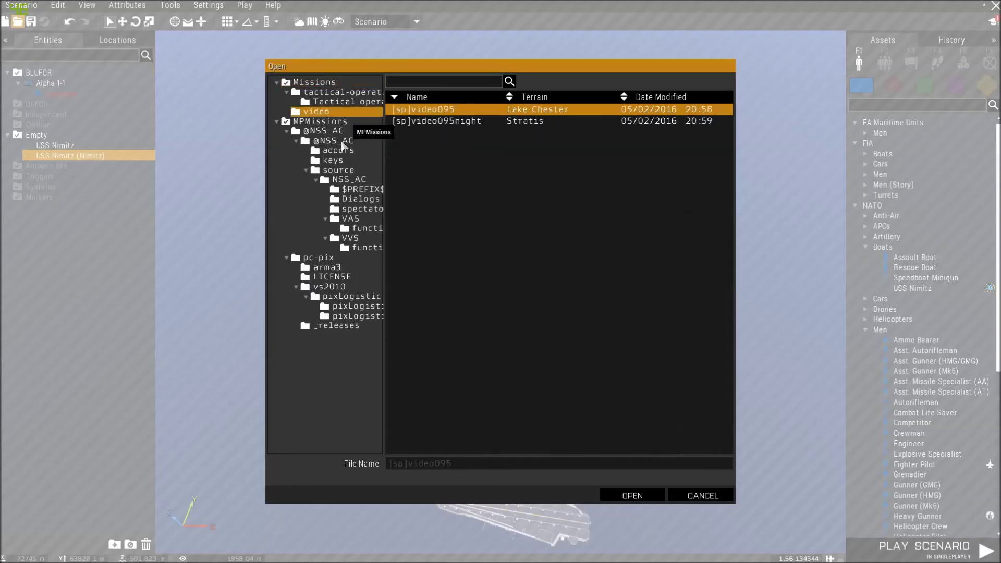
{"action": "double_click", "coordinate": [436, 114]}
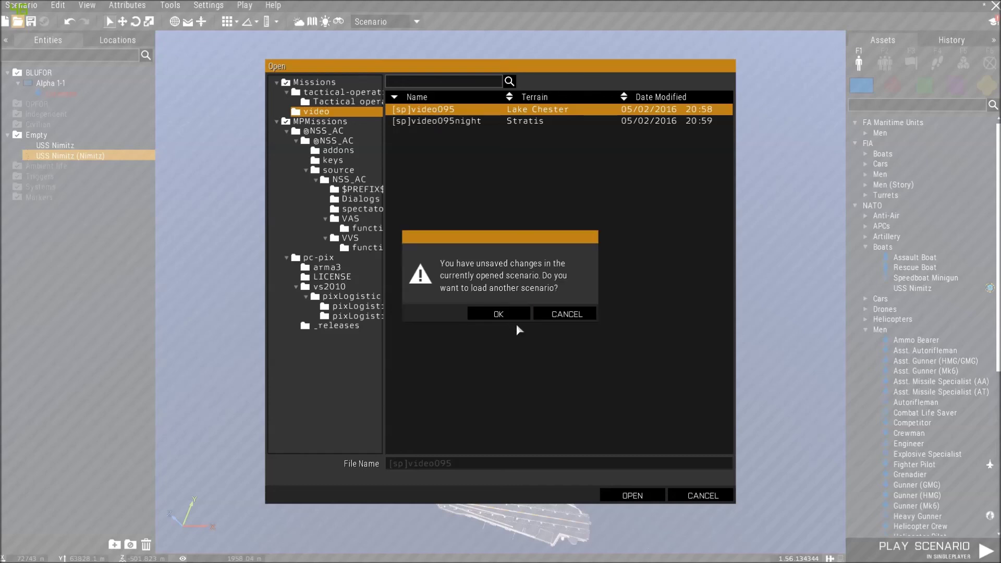
{"action": "left_click", "coordinate": [499, 314]}
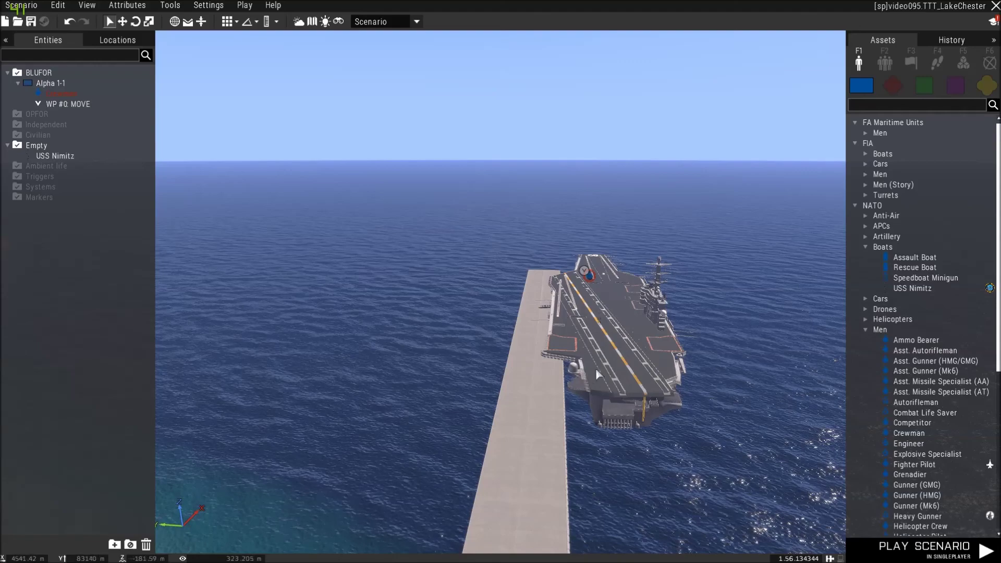
Look around the moored Nimitz, the long pier and the shore buildings inland
{"action": "right_click_drag", "start_coordinate": [596, 368], "coordinate": [549, 261]}
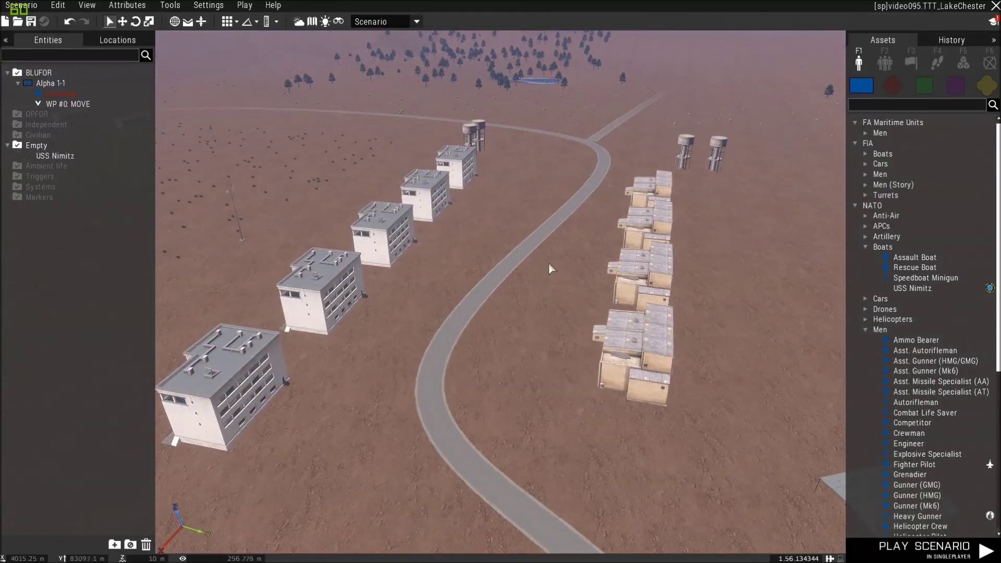
{"action": "right_click_drag", "start_coordinate": [573, 297], "coordinate": [407, 305]}
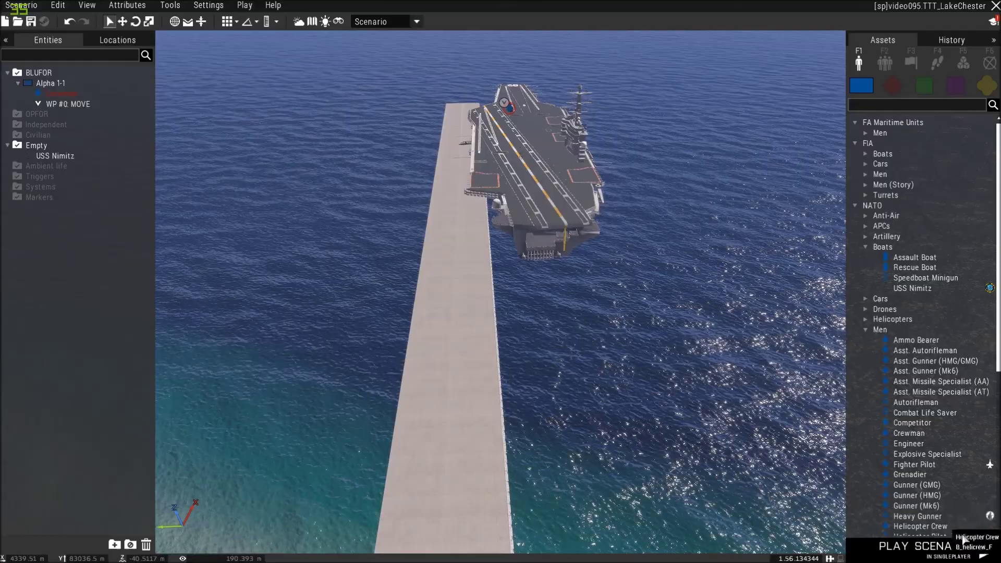
Start playing the video095 scenario and bring up the pause menu with the debug console
{"action": "left_click", "coordinate": [942, 552]}
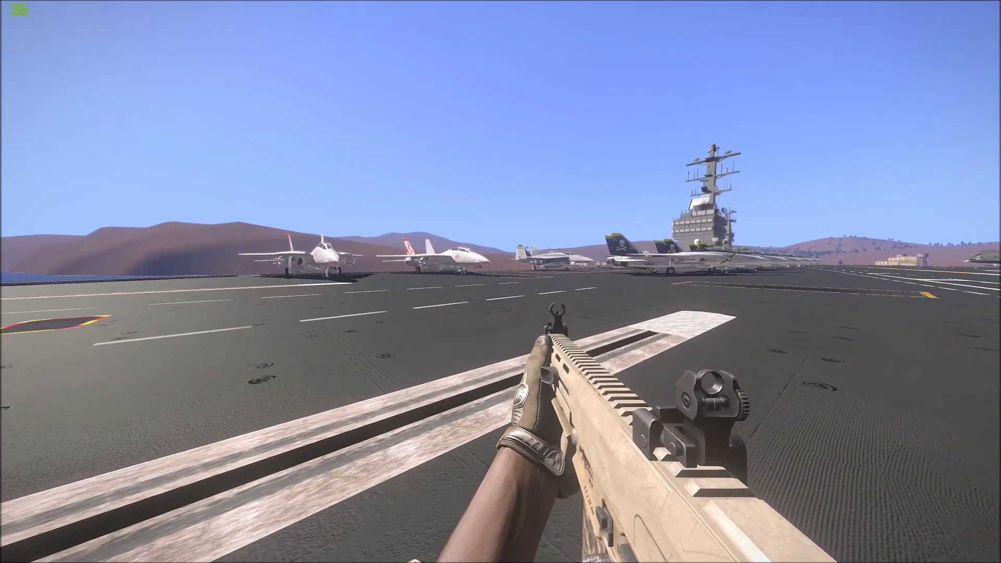
{"action": "key", "text": "Escape"}
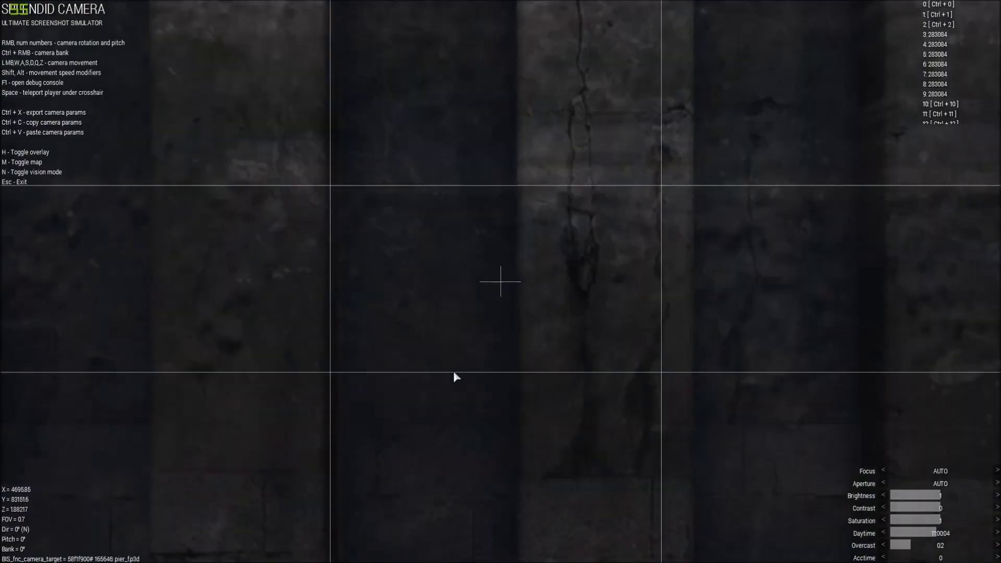
Fly Splendid Camera up into the hangar and along the parked jets, hiding the help overlay
{"action": "right_click_drag", "start_coordinate": [452, 370], "coordinate": [61, 374]}
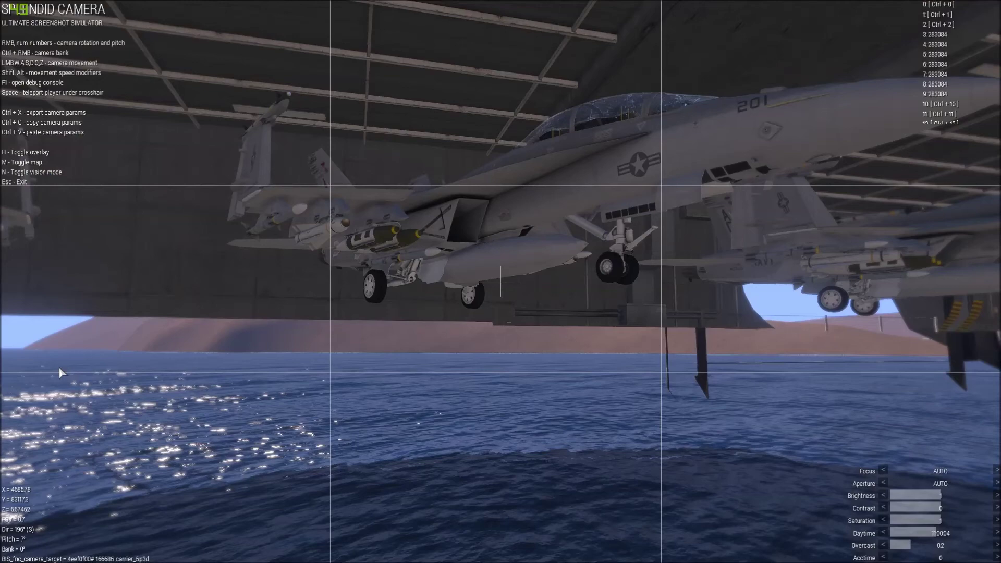
{"action": "key", "text": "q"}
{"action": "right_click_drag", "start_coordinate": [60, 366], "coordinate": [200, 408]}
{"action": "key", "text": "h"}
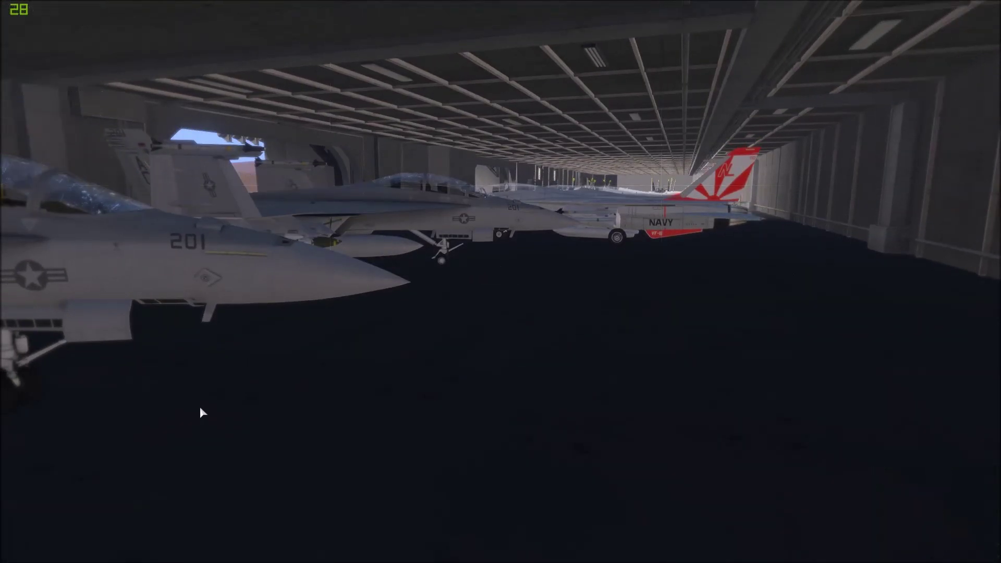
{"action": "right_click_drag", "start_coordinate": [200, 407], "coordinate": [222, 415]}
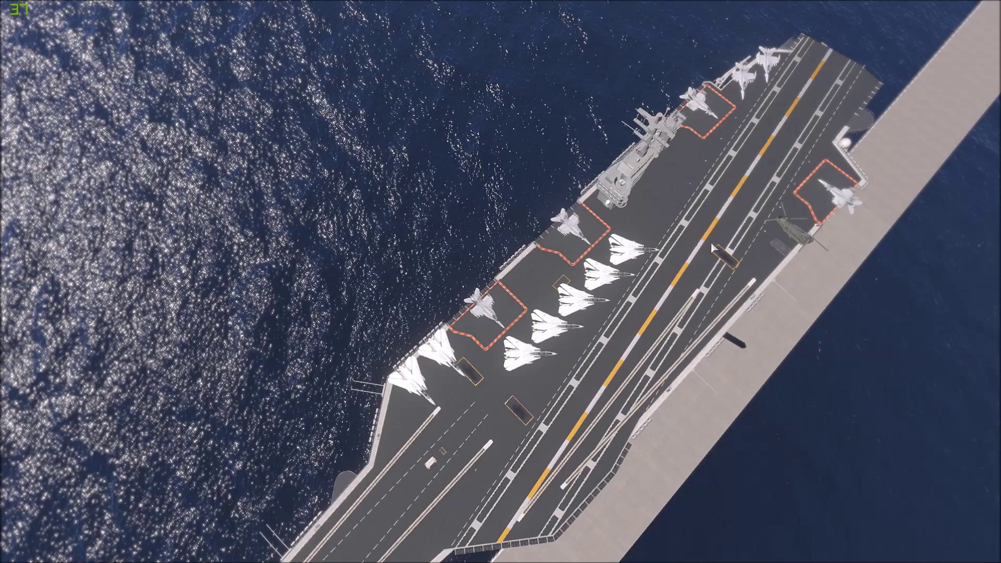
Rotate the overhead view so the jet-filled carrier deck runs vertically
{"action": "right_click_drag", "start_coordinate": [706, 232], "coordinate": [770, 207]}
Quit the camera and mission back to Eden, then load [sp]video095night on Stratis
{"action": "key", "text": "Escape"}
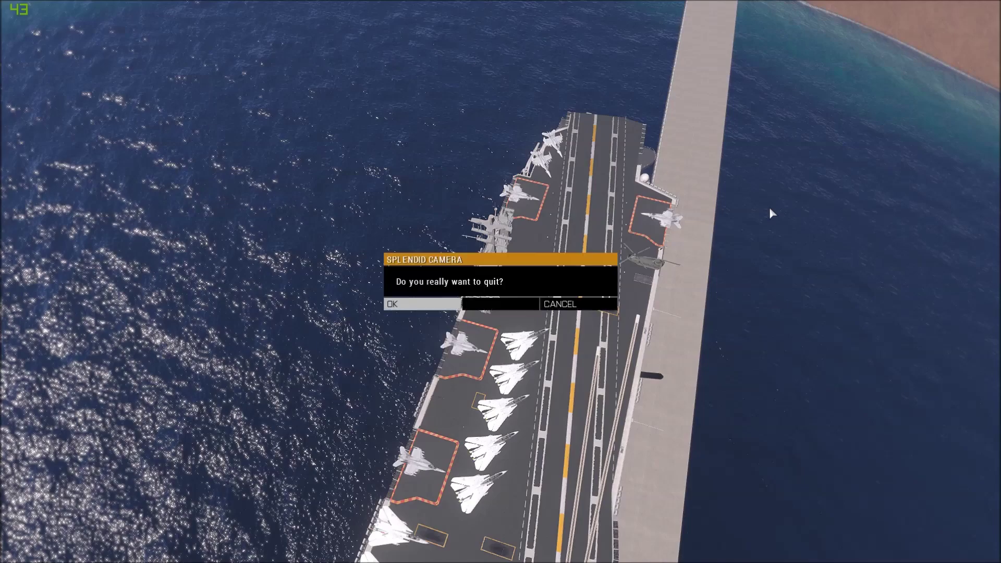
{"action": "left_click", "coordinate": [452, 306]}
{"action": "key", "text": "Escape"}
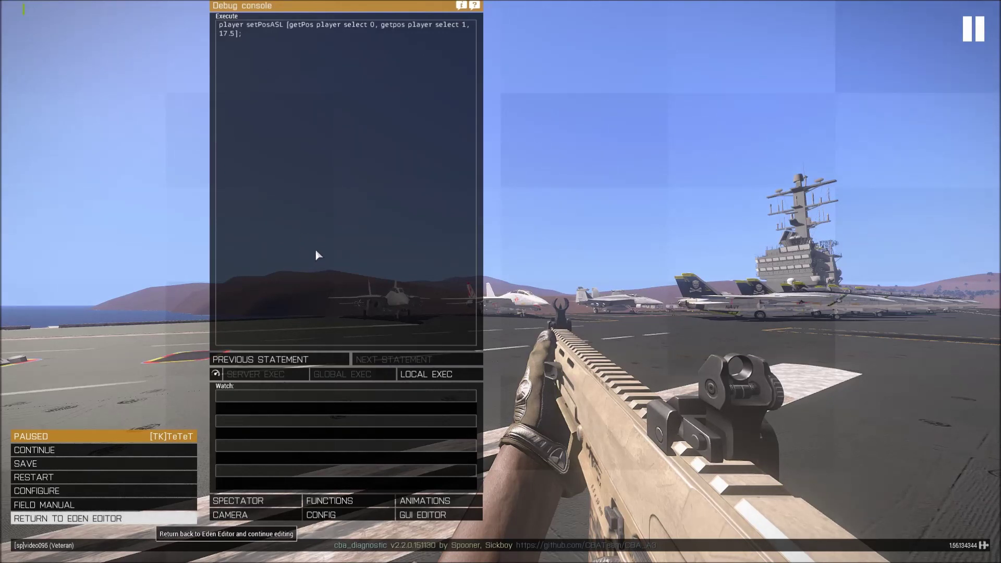
{"action": "key", "text": "Return"}
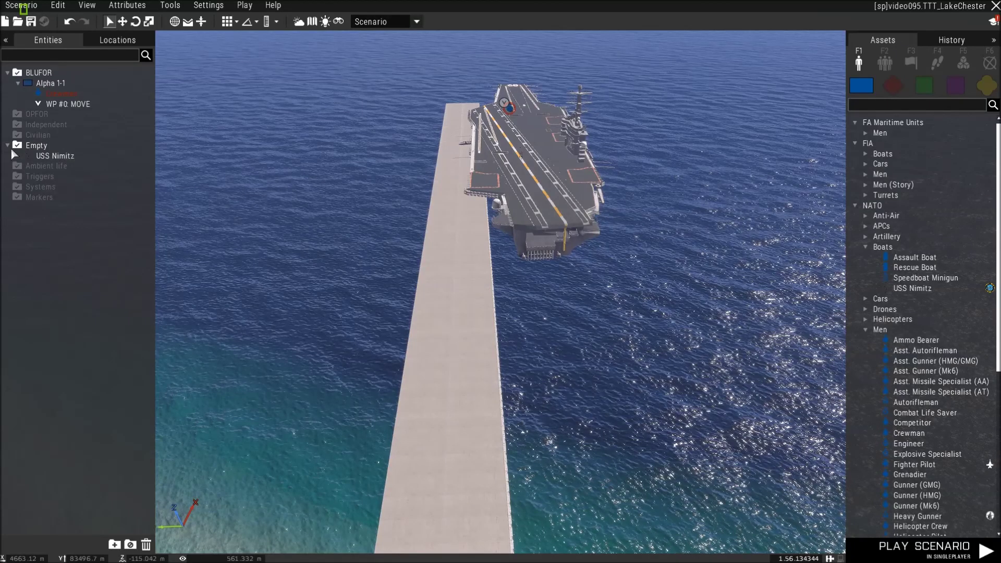
{"action": "left_click", "coordinate": [23, 27]}
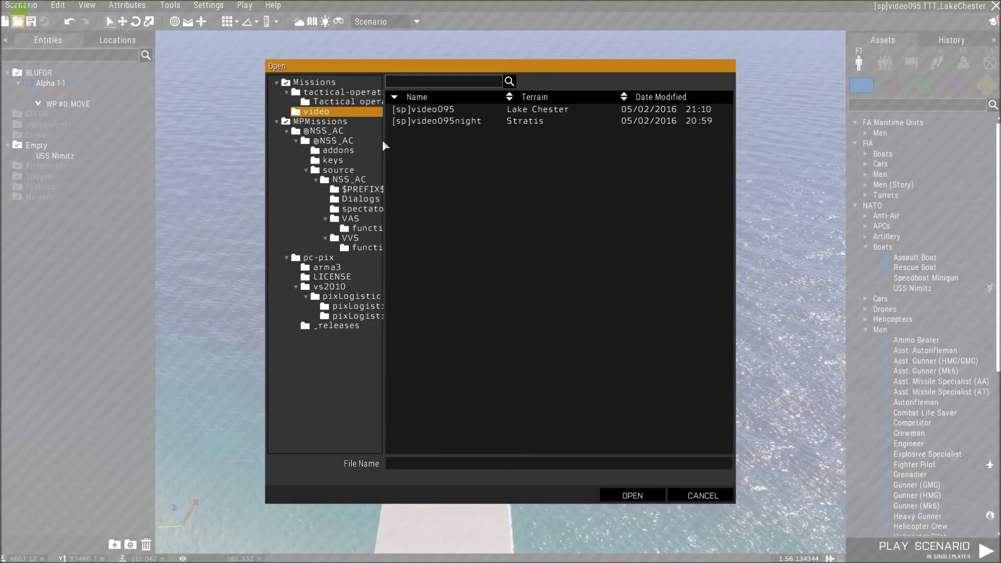
{"action": "double_click", "coordinate": [454, 121]}
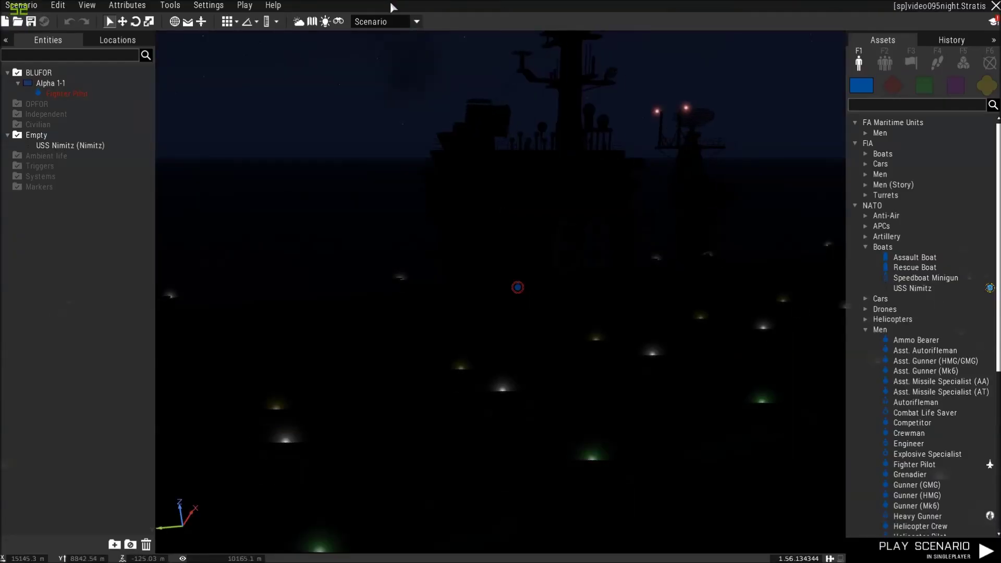
{"action": "scroll", "coordinate": [458, 154], "scroll_direction": "down", "scroll_amount": 10}
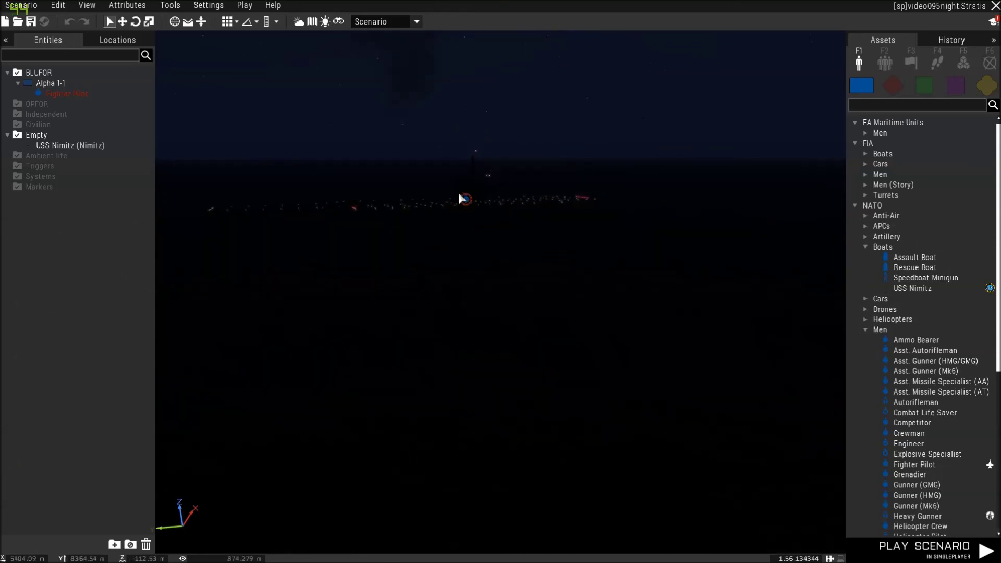
{"action": "scroll", "coordinate": [458, 193], "scroll_direction": "down", "scroll_amount": 5}
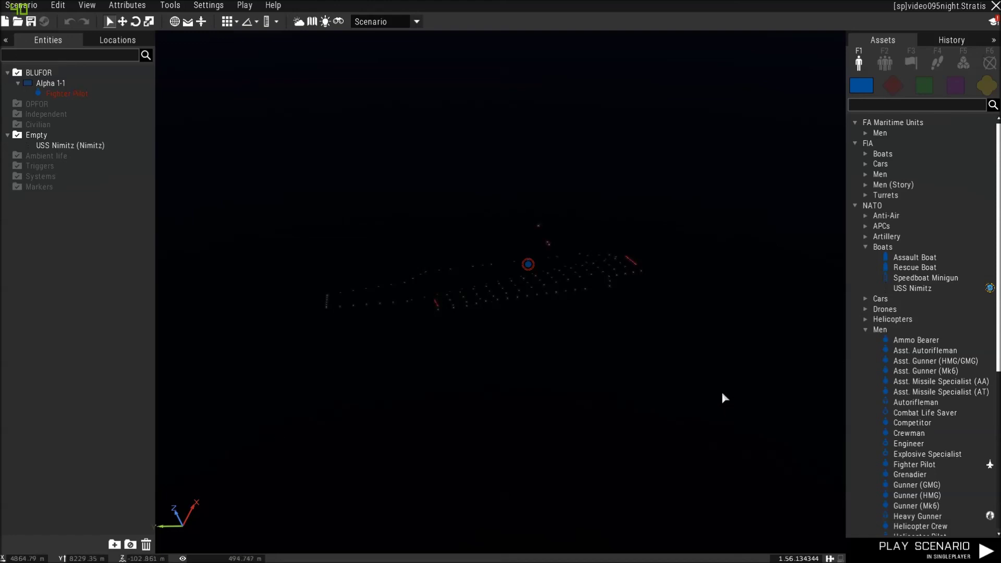
{"action": "left_click", "coordinate": [908, 558]}
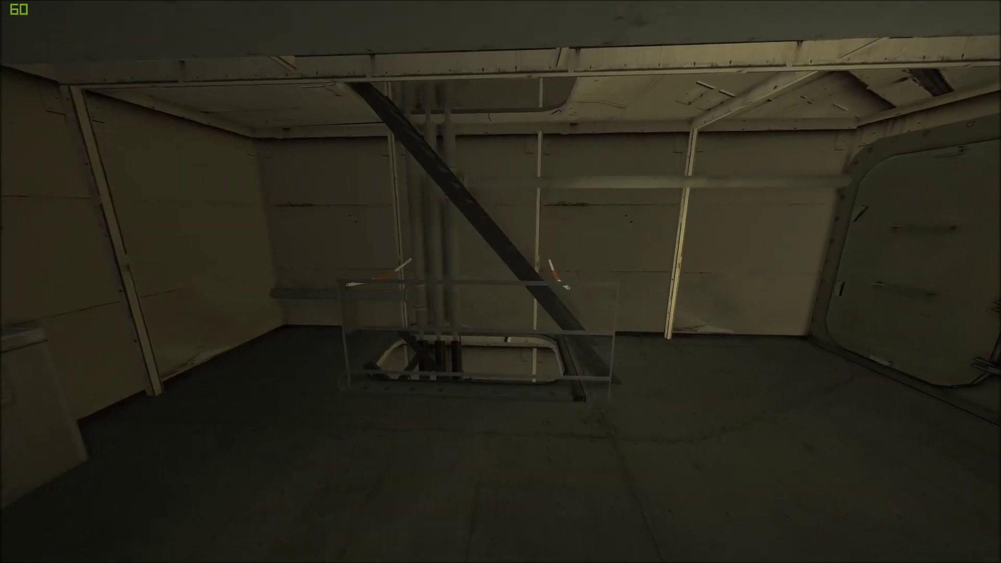
Walk down the shaft, up the ladder and along the poster-lined corridors below deck
{"action": "key", "text": "w"}
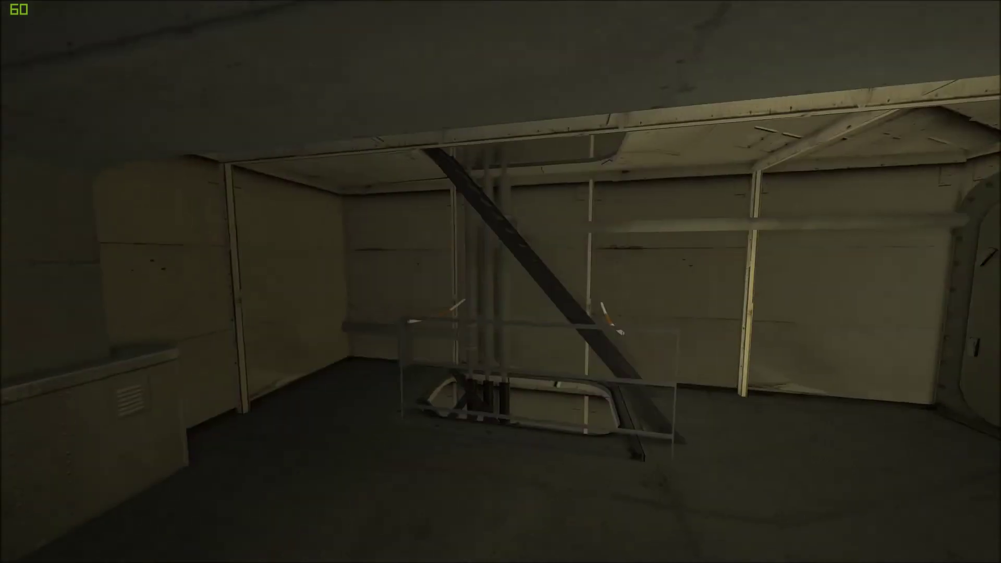
{"action": "key", "text": "w"}
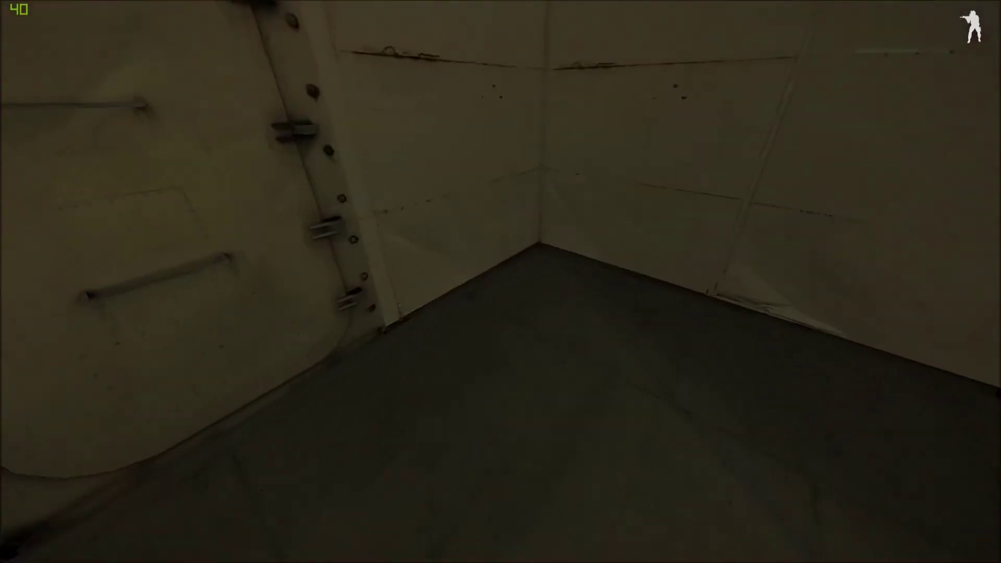
{"action": "key", "text": "w"}
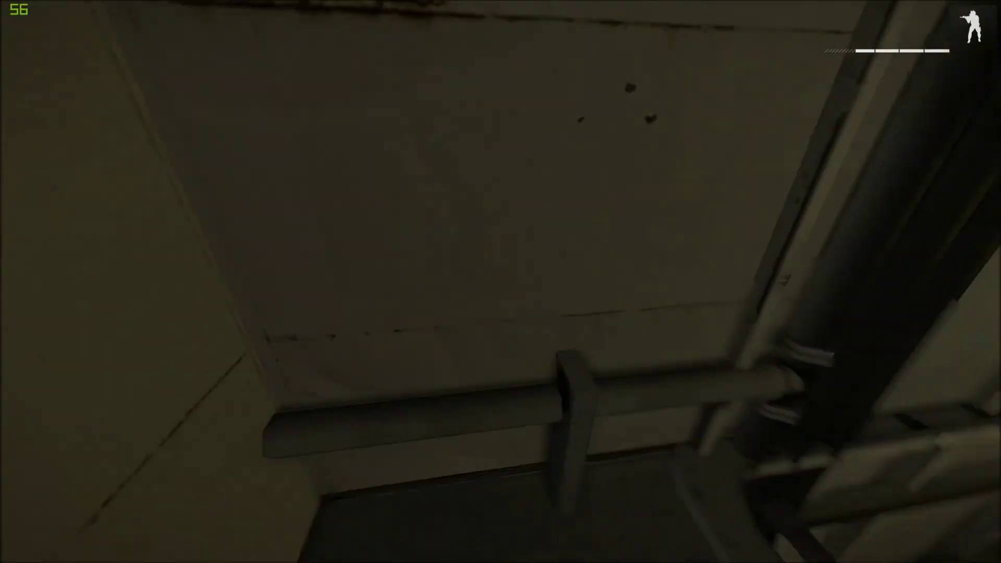
{"action": "key", "text": "w"}
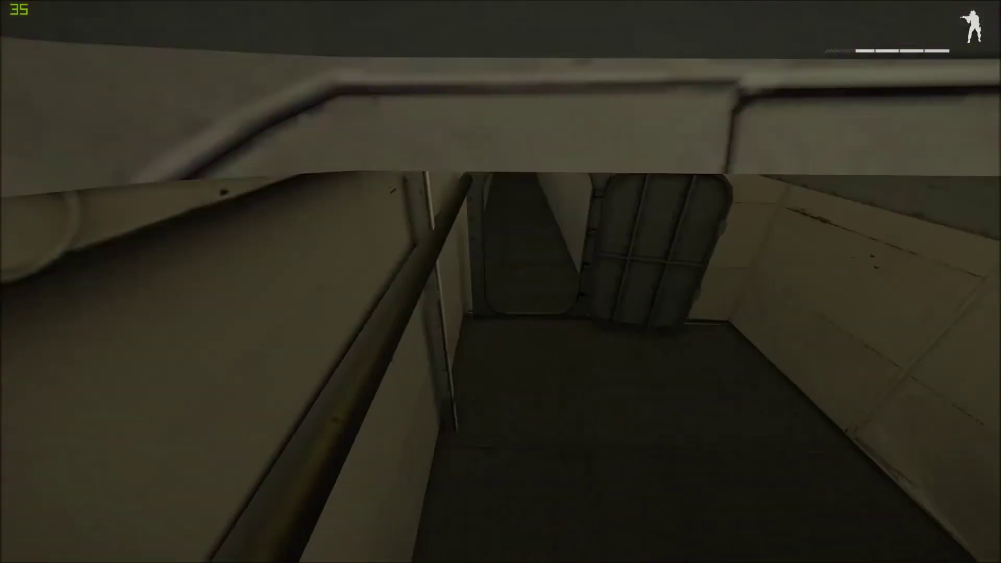
{"action": "key", "text": "w"}
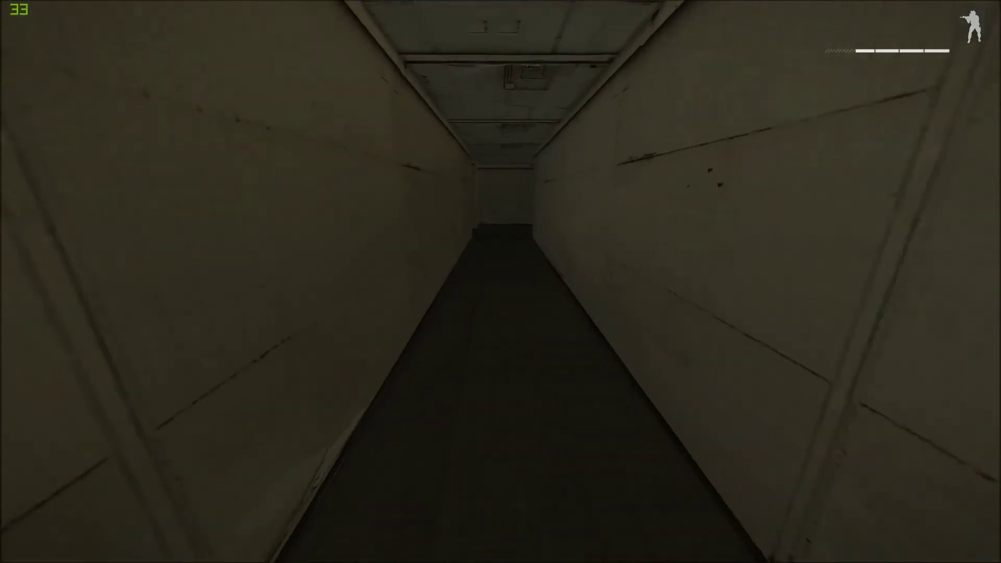
{"action": "key", "text": "w"}
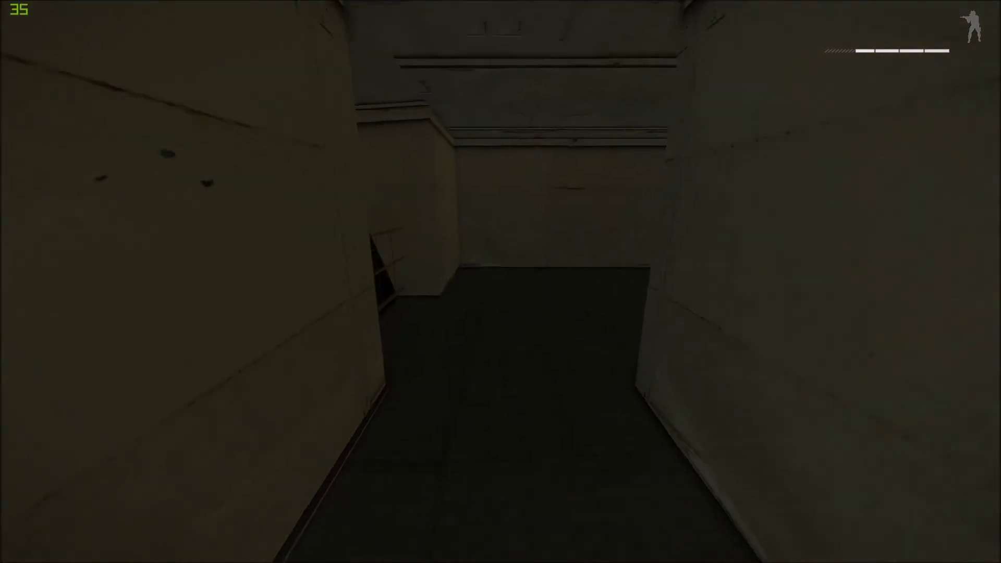
{"action": "key", "text": "w"}
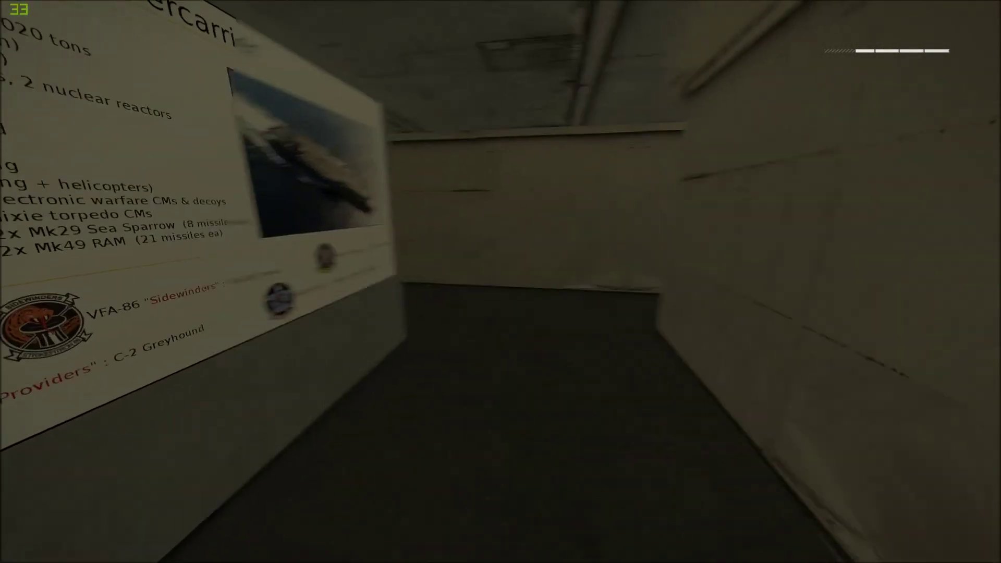
{"action": "key", "text": "w"}
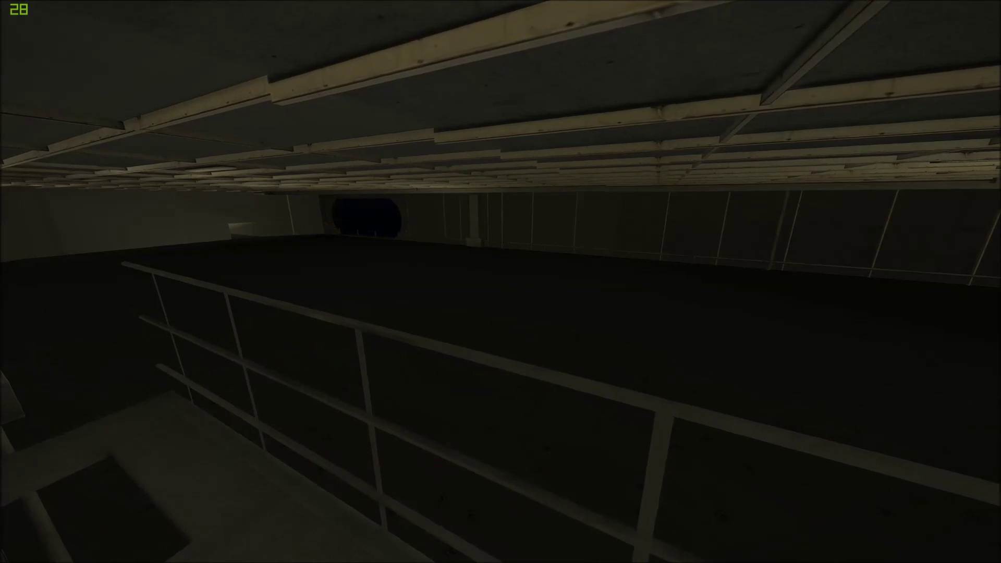
Bring up the fn_lights.sqf script in Sublime Text and scroll through it
{"action": "key", "text": "alt+Tab"}
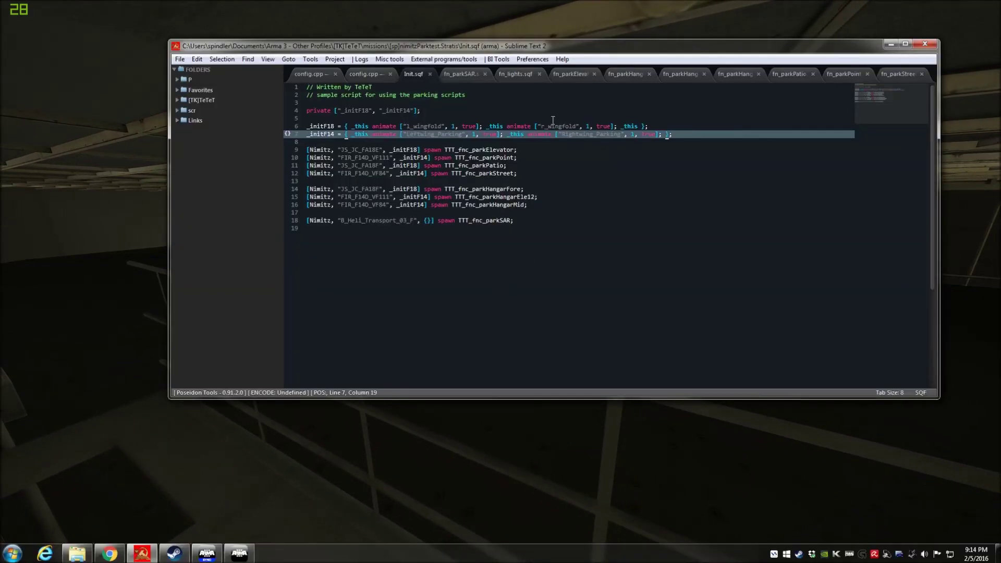
{"action": "left_click", "coordinate": [522, 73]}
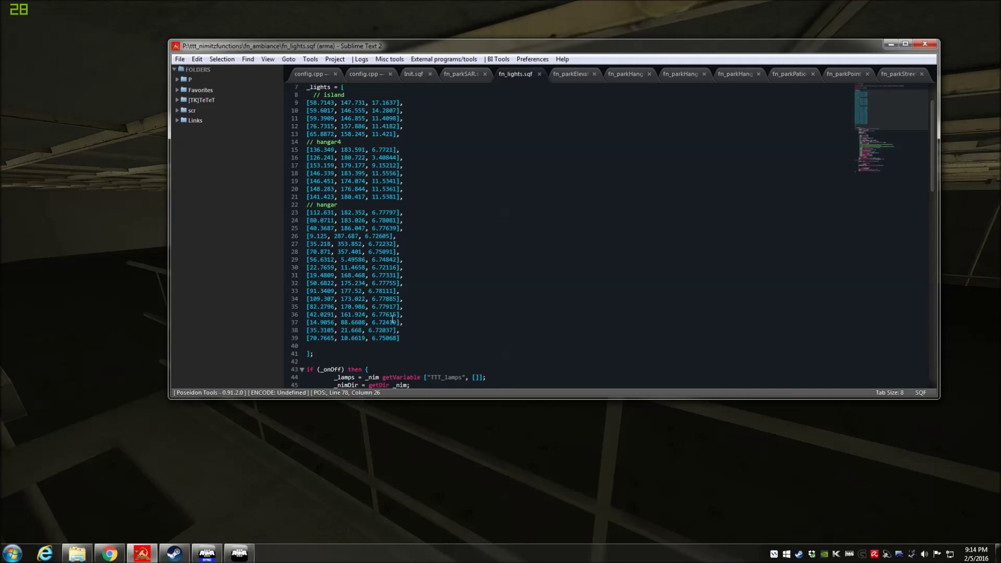
{"action": "scroll", "coordinate": [401, 322], "scroll_direction": "down", "scroll_amount": 16}
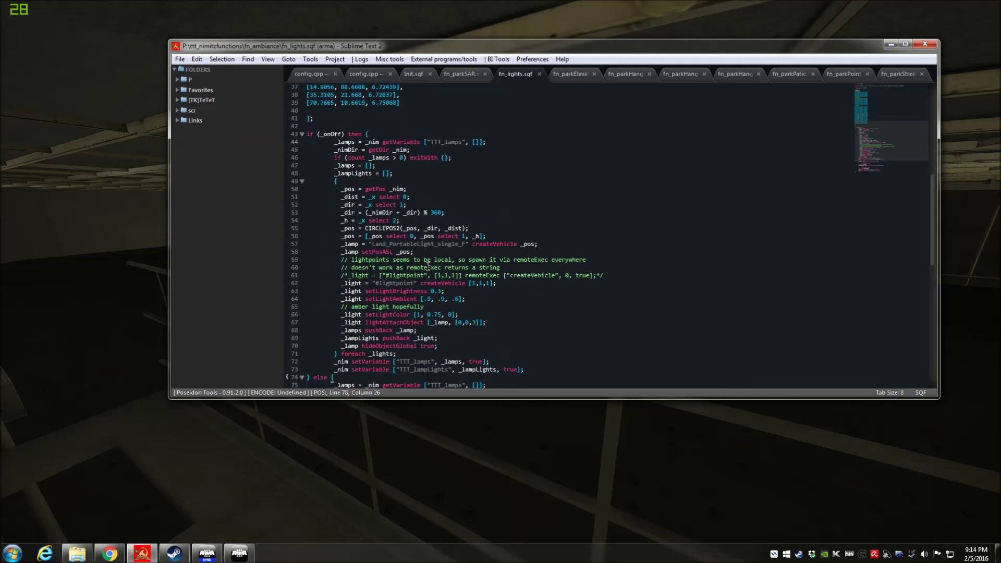
{"action": "scroll", "coordinate": [427, 267], "scroll_direction": "up", "scroll_amount": 6}
Highlight the Land_PortableLight_single_F and lightpoint class names, then return to Arma 3
{"action": "double_click", "coordinate": [404, 243]}
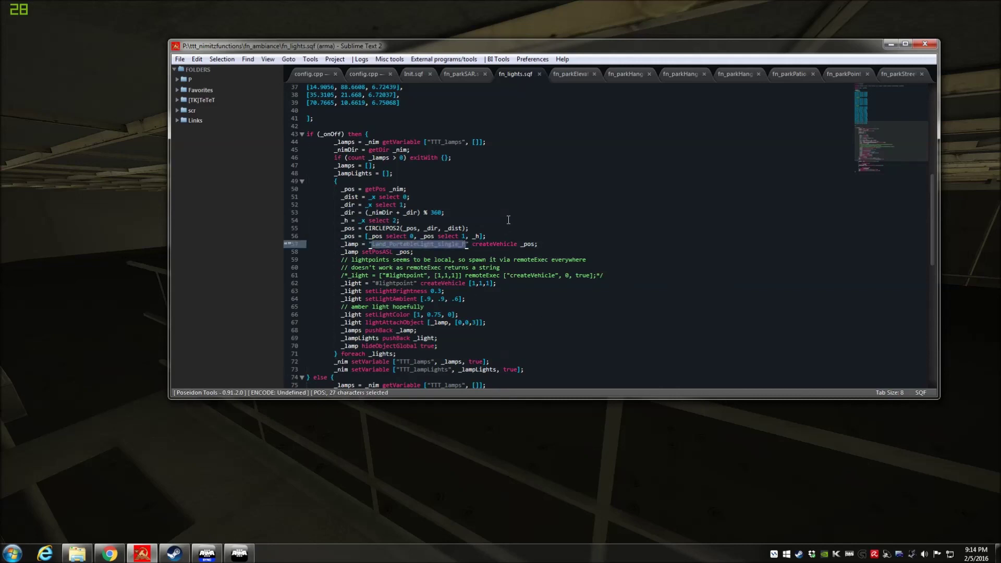
{"action": "double_click", "coordinate": [393, 283]}
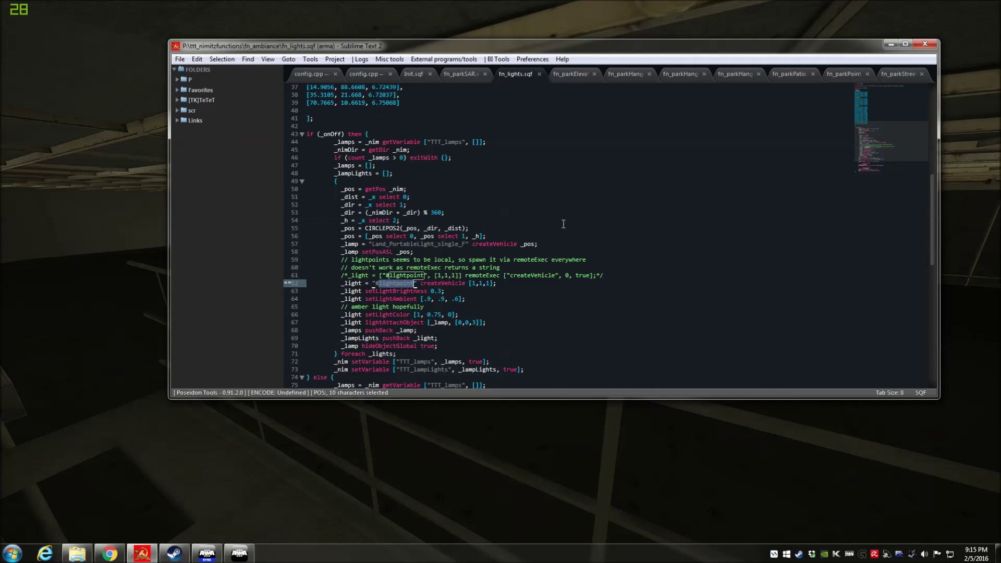
{"action": "scroll", "coordinate": [563, 224], "scroll_direction": "down", "scroll_amount": 6}
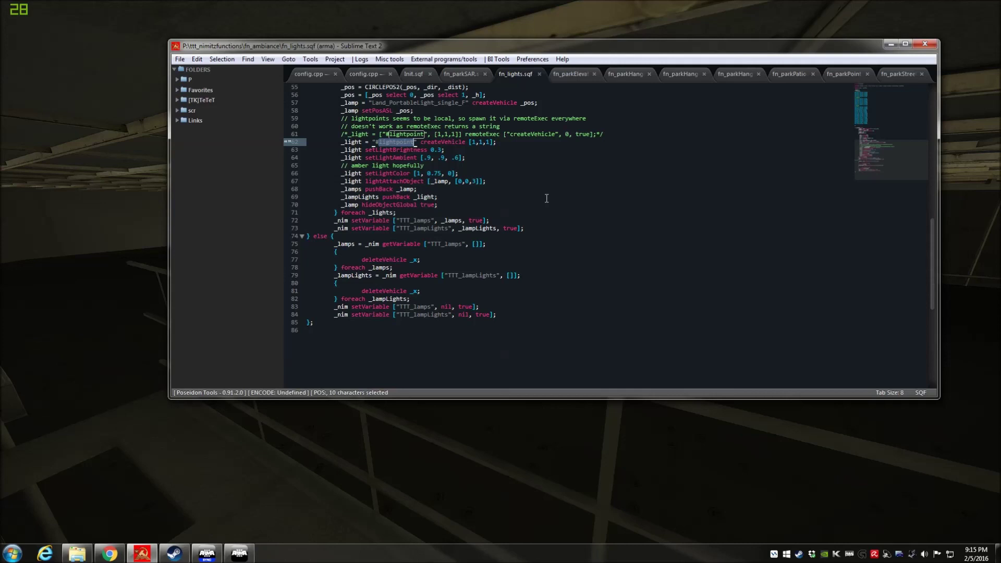
{"action": "scroll", "coordinate": [546, 198], "scroll_direction": "up", "scroll_amount": 4}
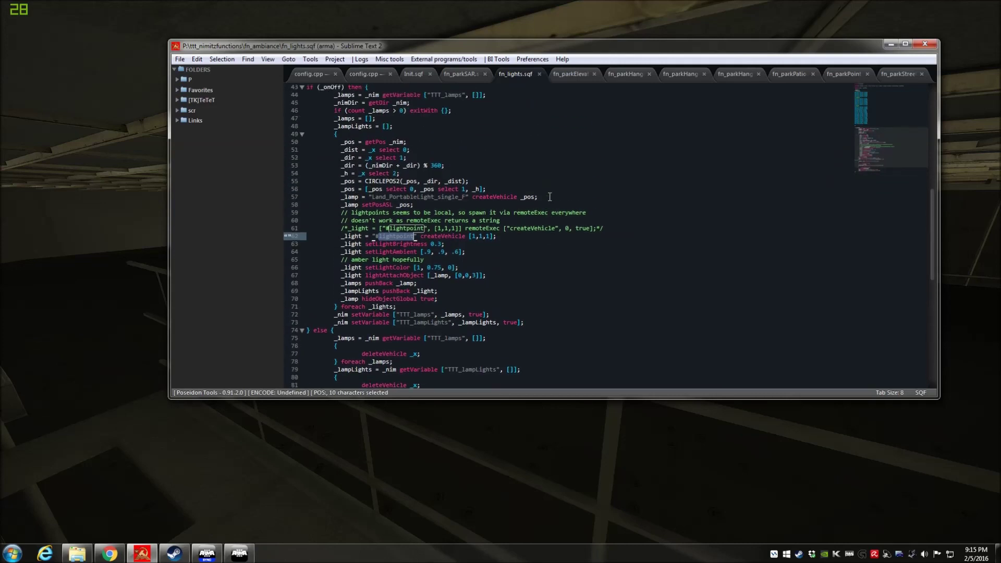
{"action": "scroll", "coordinate": [549, 197], "scroll_direction": "up", "scroll_amount": 14}
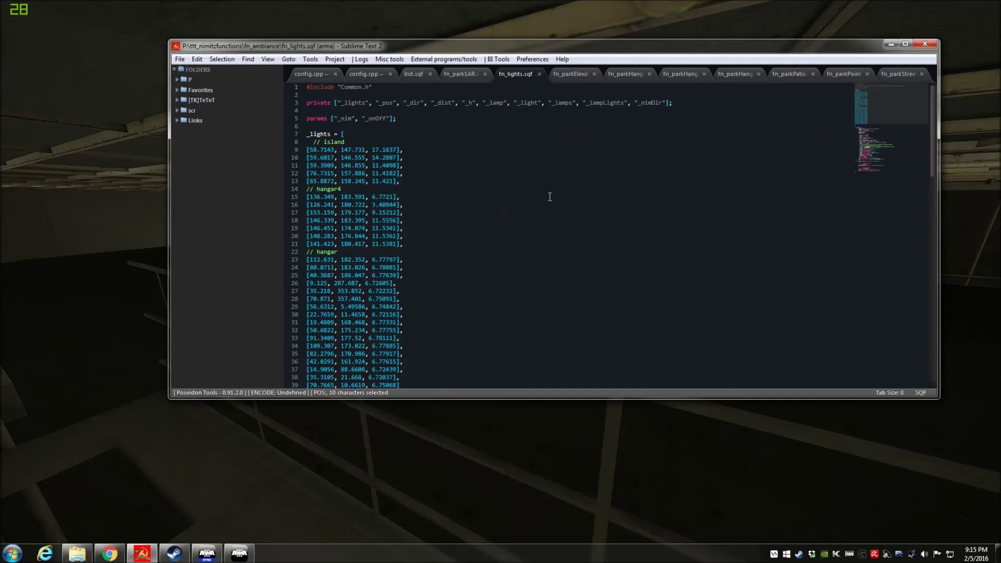
{"action": "scroll", "coordinate": [549, 196], "scroll_direction": "down", "scroll_amount": 15}
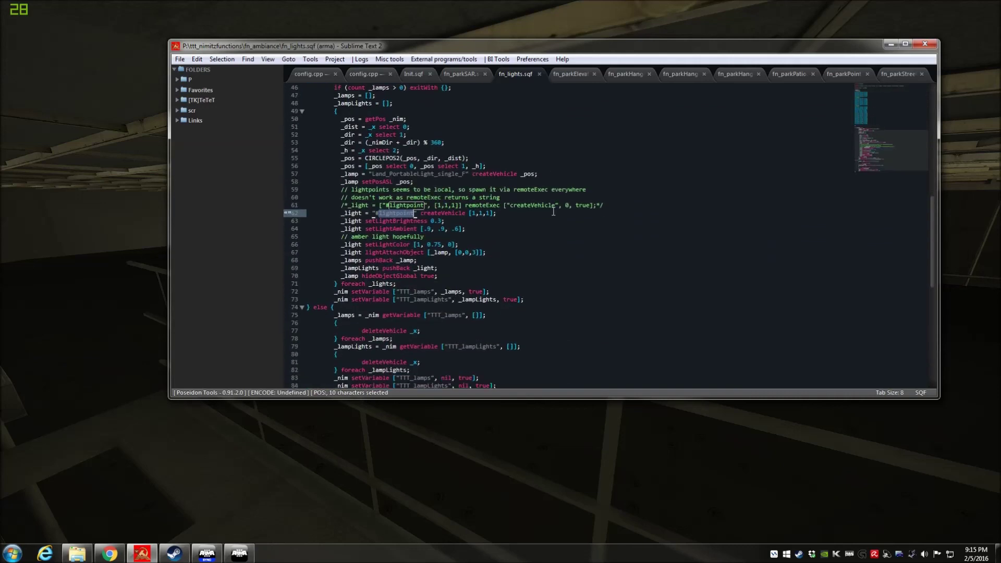
{"action": "left_click", "coordinate": [111, 230]}
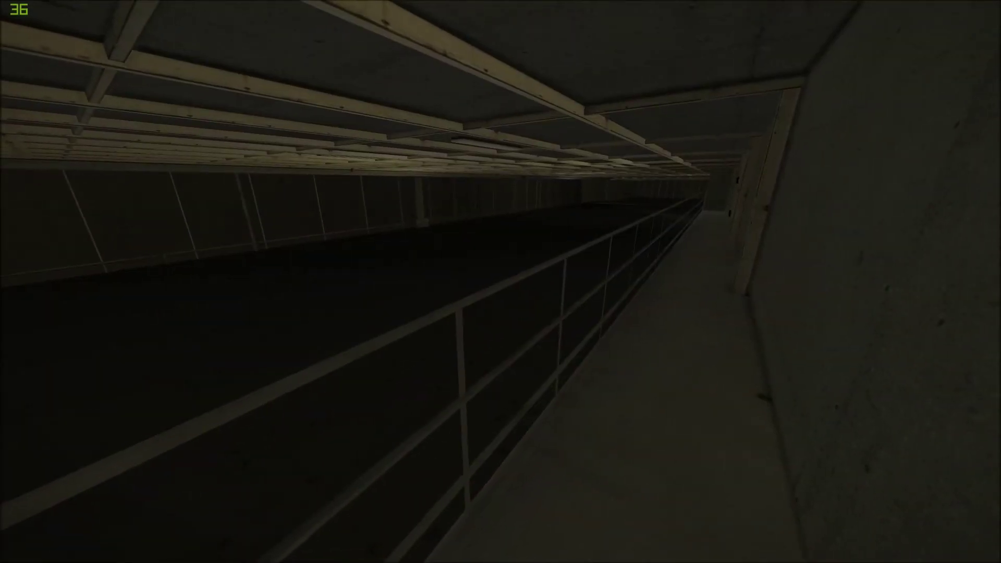